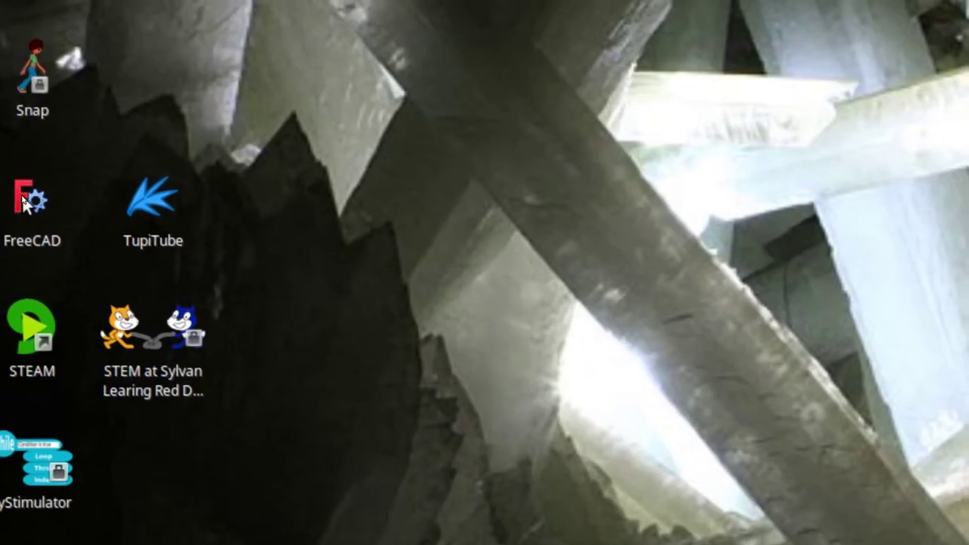
Launch FreeCAD from the desktop and create a new empty document.
left_click(25, 201)
right_click(25, 202)
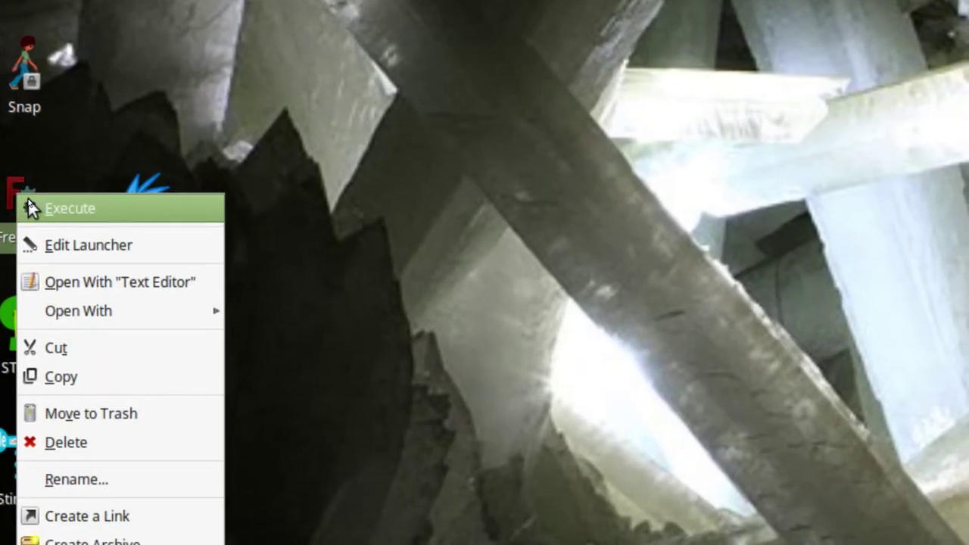
left_click(29, 206)
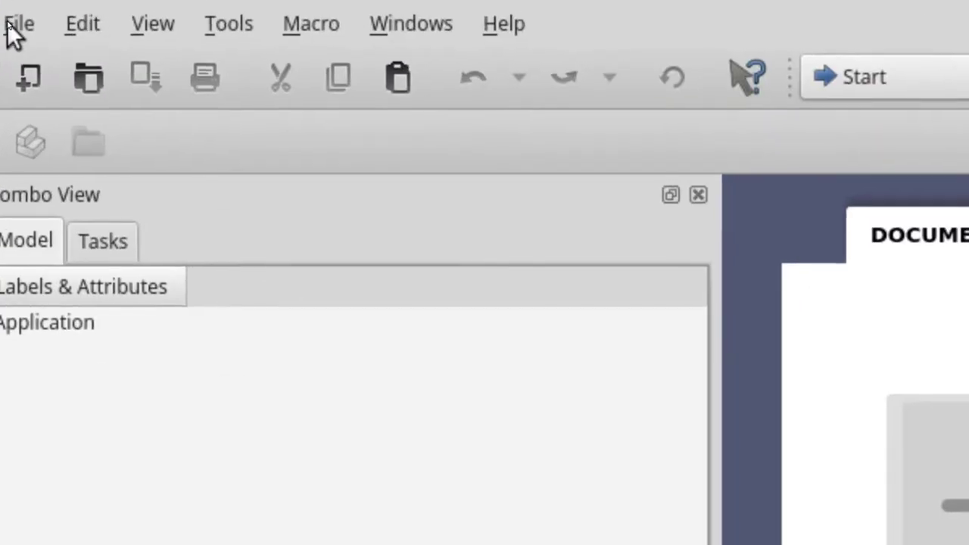
left_click(12, 27)
left_click(35, 61)
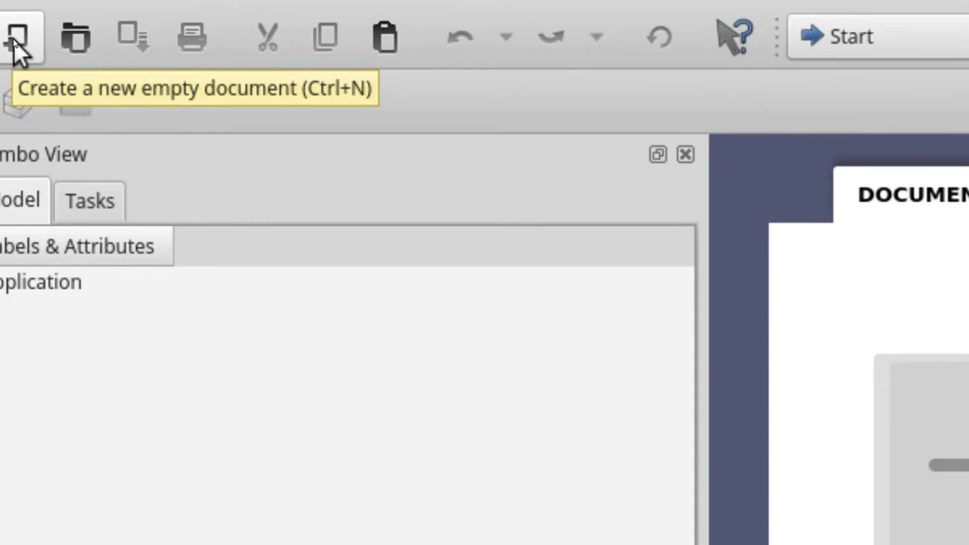
left_click(12, 39)
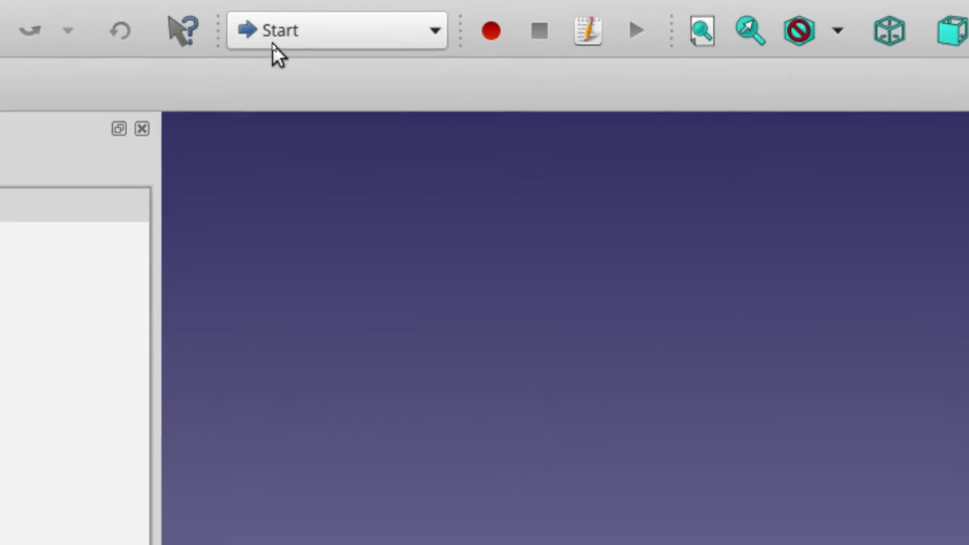
Switch to the Part workbench and create a solid sphere.
left_click(274, 40)
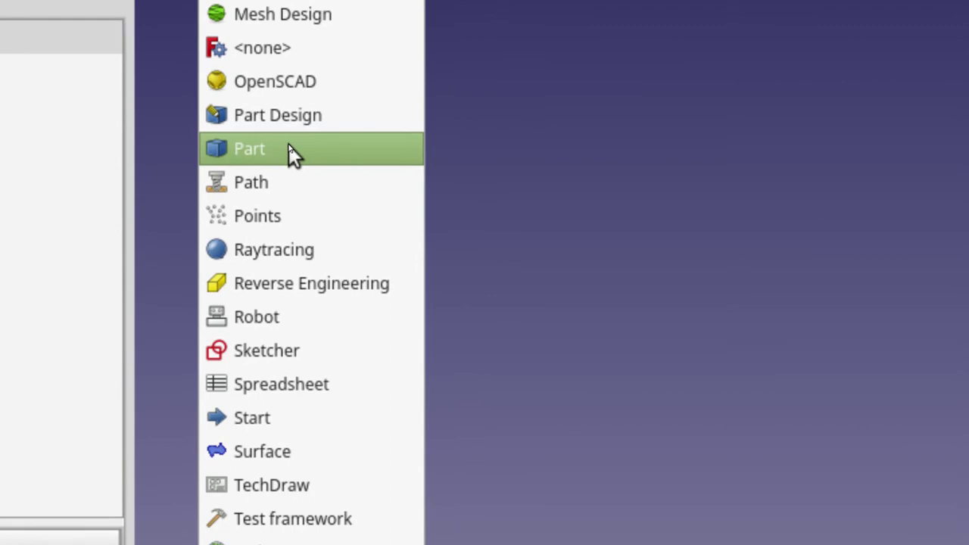
left_click(290, 150)
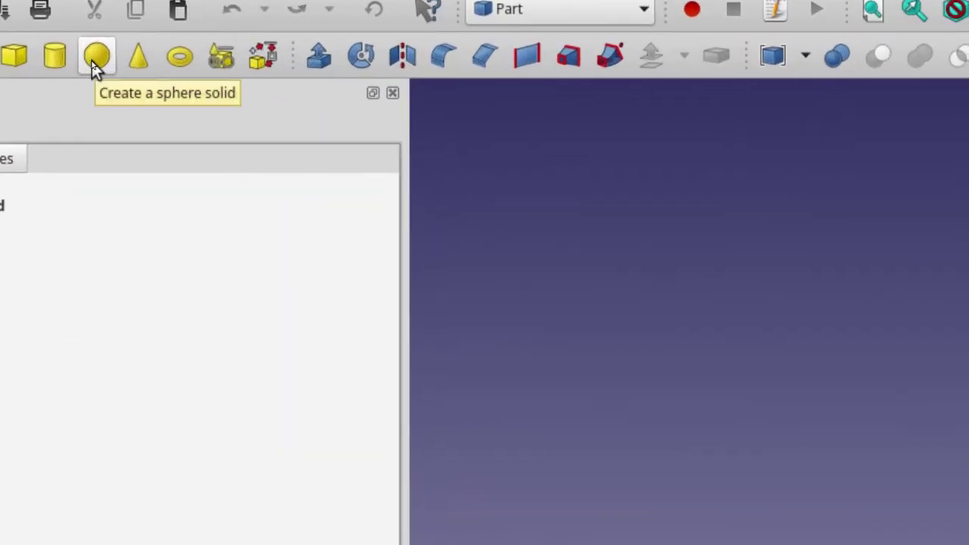
left_click(95, 61)
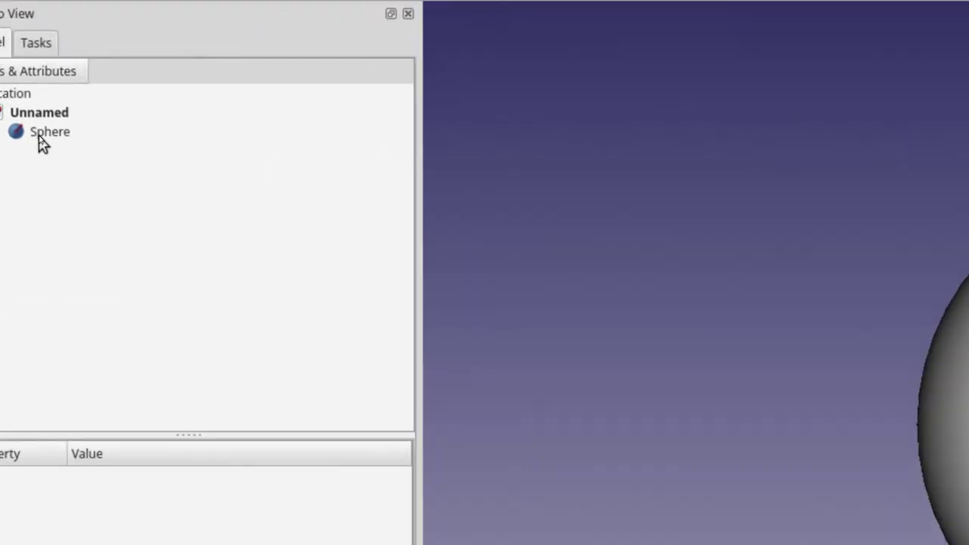
Set the sphere's radius to 30 mm in its data properties.
left_click(42, 136)
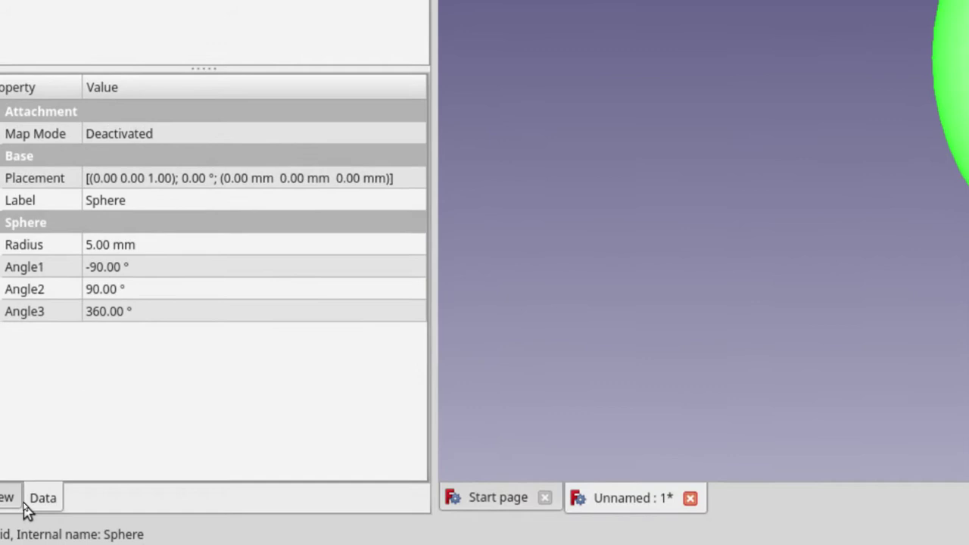
left_click(6, 502)
left_click(38, 503)
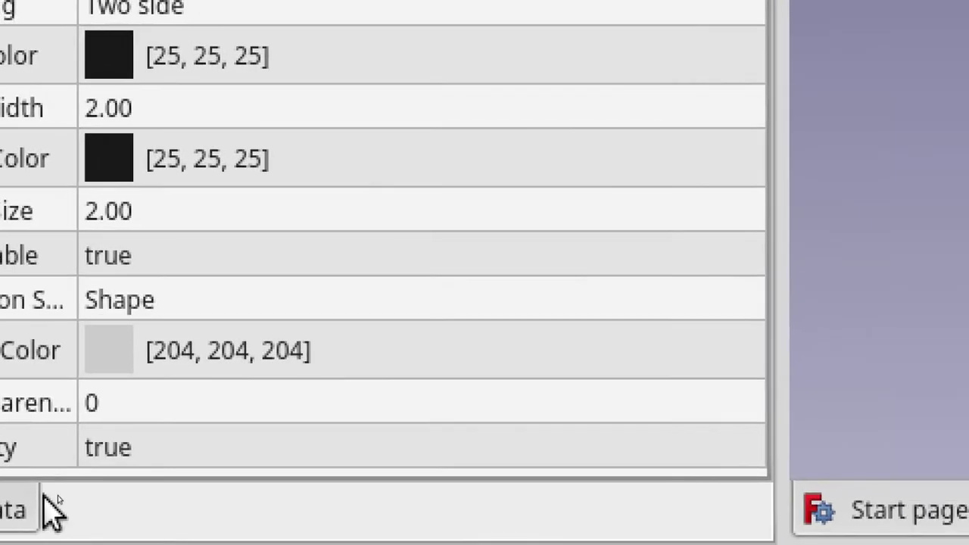
left_click(19, 508)
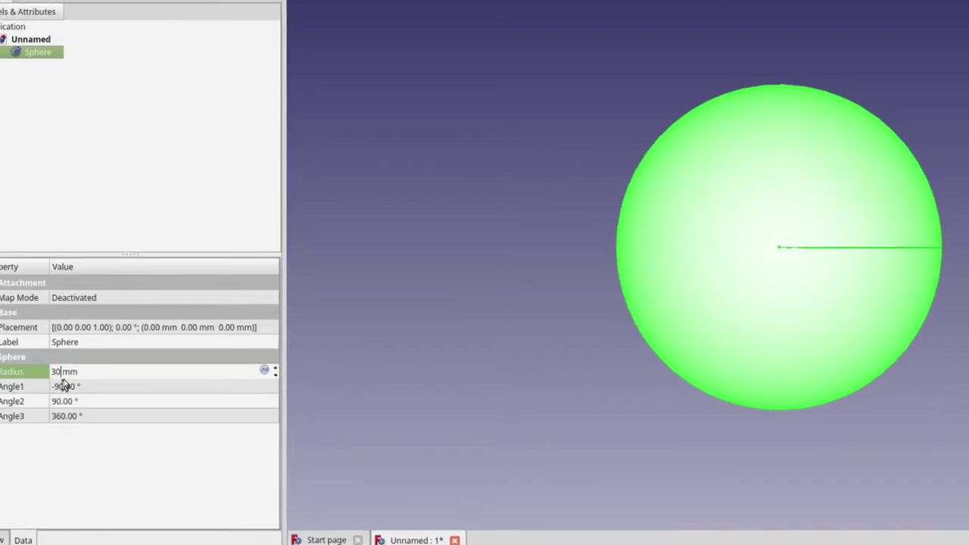
type("0")
key("Return")
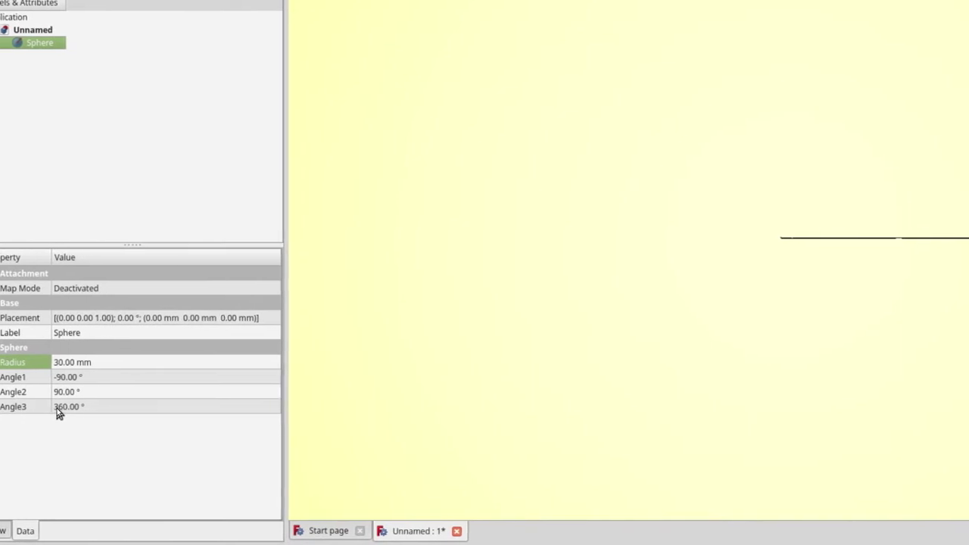
Reduce the sphere to a hemisphere by setting its Angle3 to 180° and fit the model in the view.
left_click(57, 408)
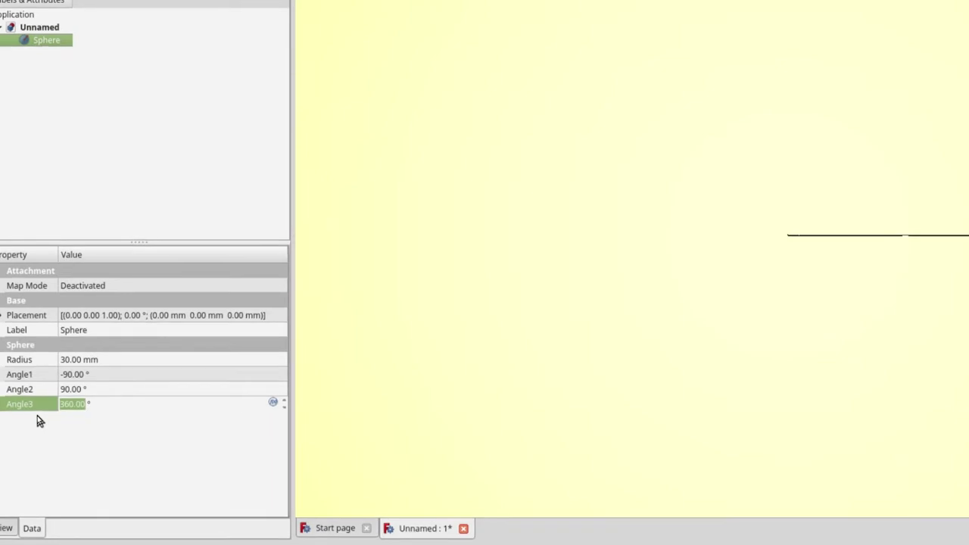
type("180")
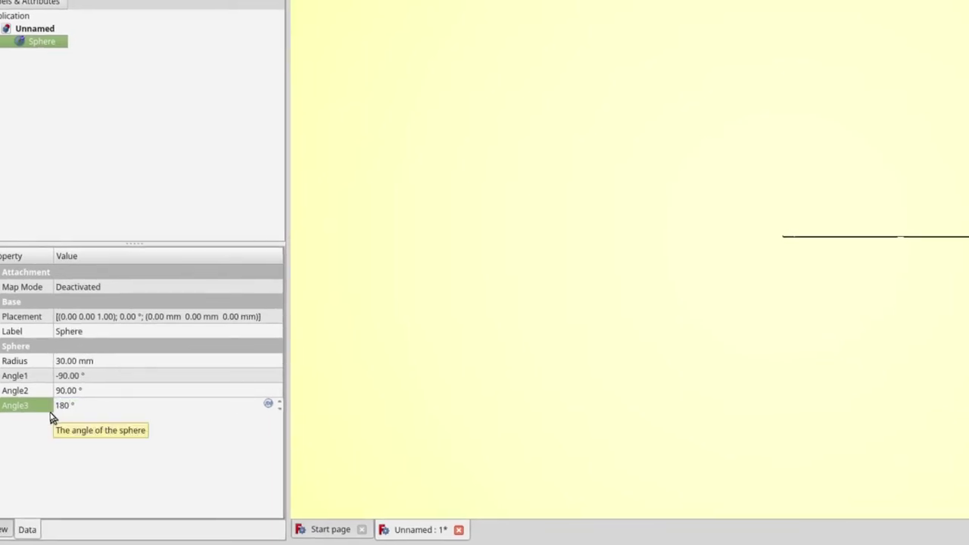
key("Return")
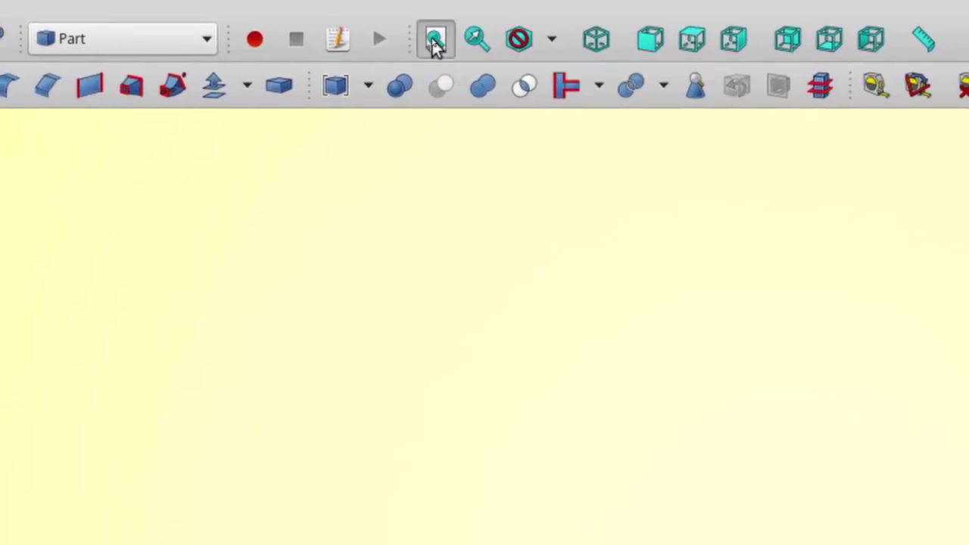
left_click(436, 42)
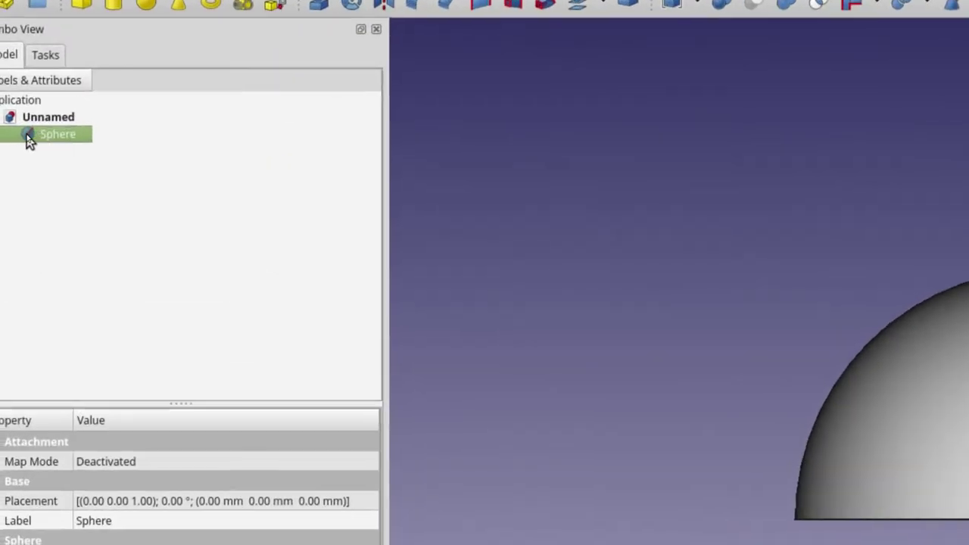
Duplicate the hemisphere in place and set the copy's radius to 27.5 mm.
right_click(44, 137)
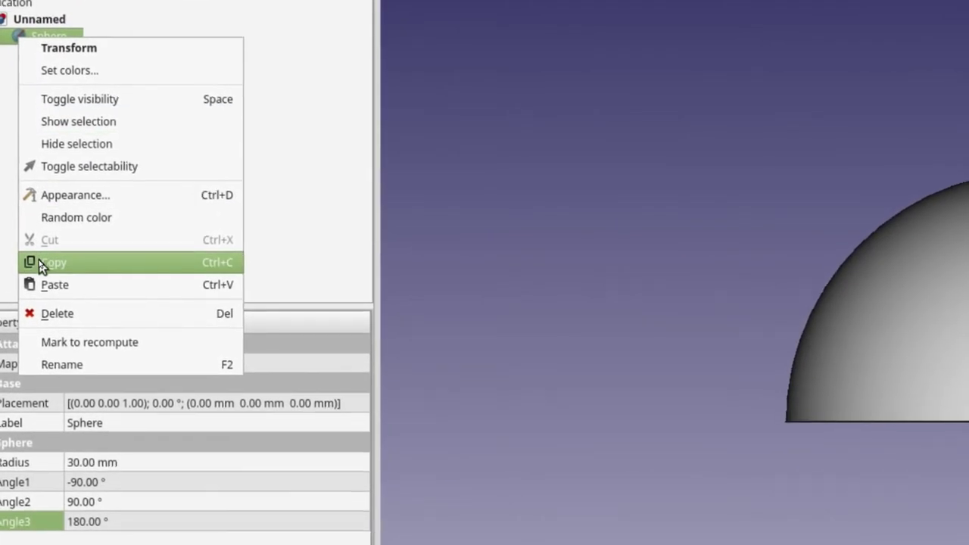
left_click(39, 265)
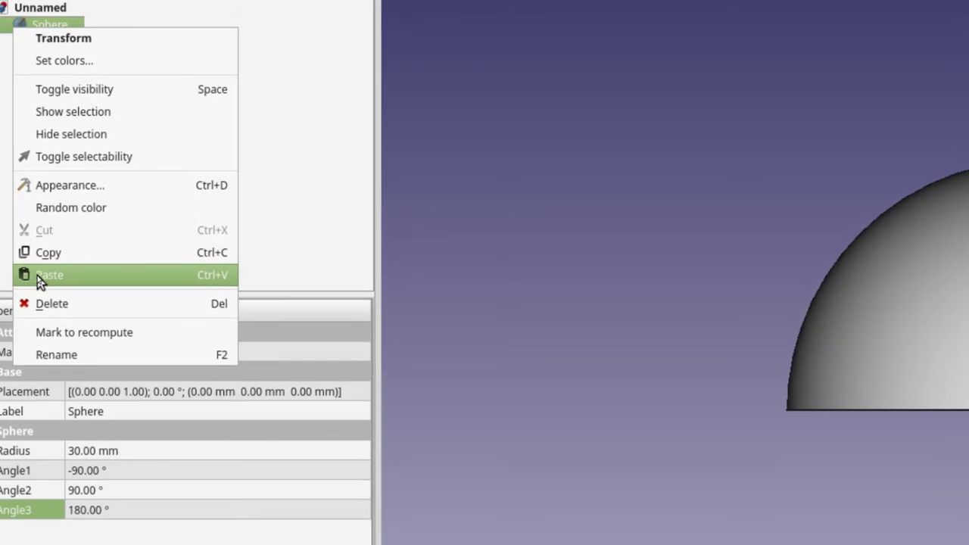
left_click(41, 276)
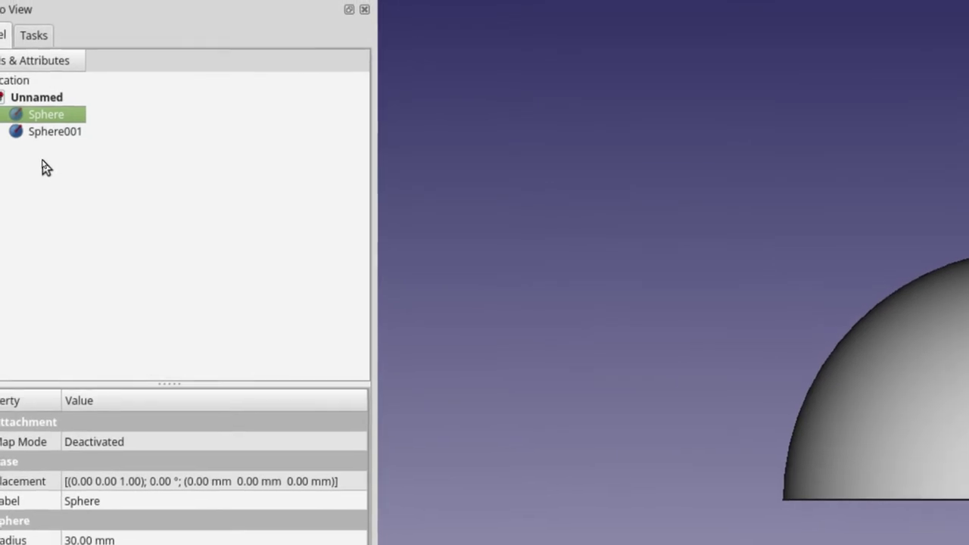
left_click(44, 136)
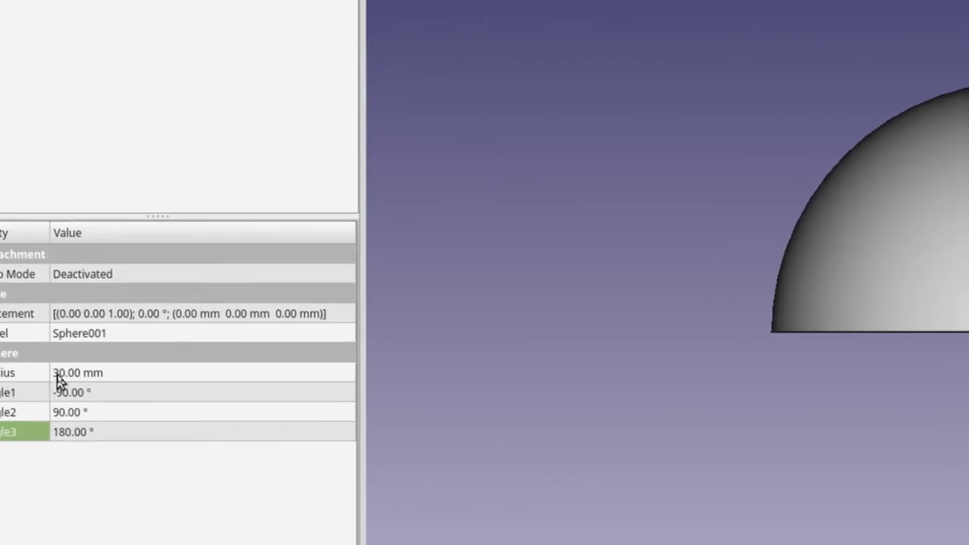
left_click(58, 374)
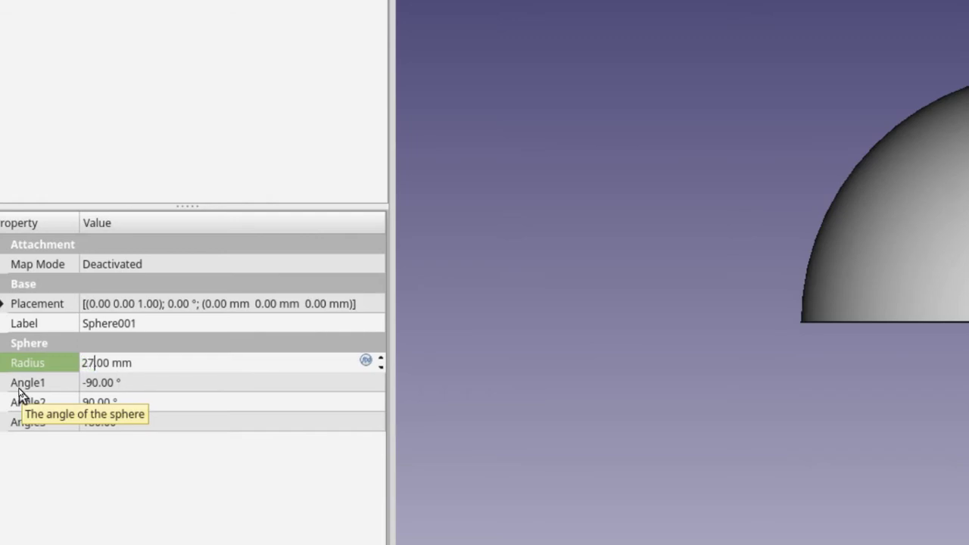
type("27.5")
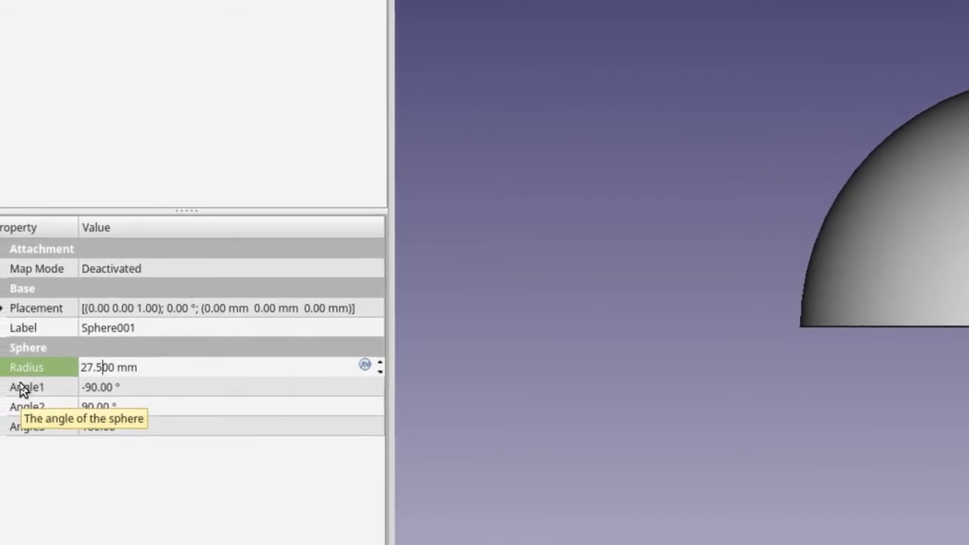
key("Return")
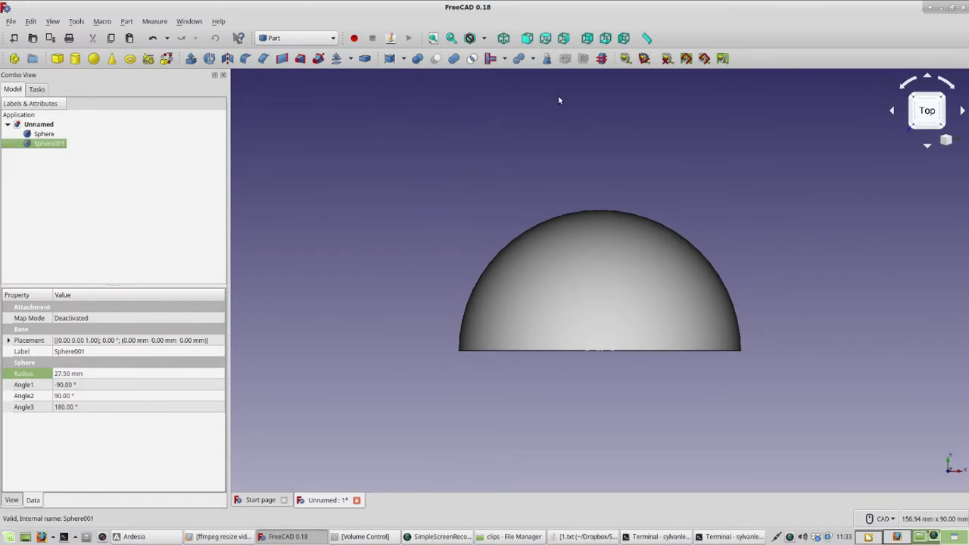
Hollow out the 30 mm hemisphere by cutting the 27.5 mm hemisphere from it.
left_click(565, 39)
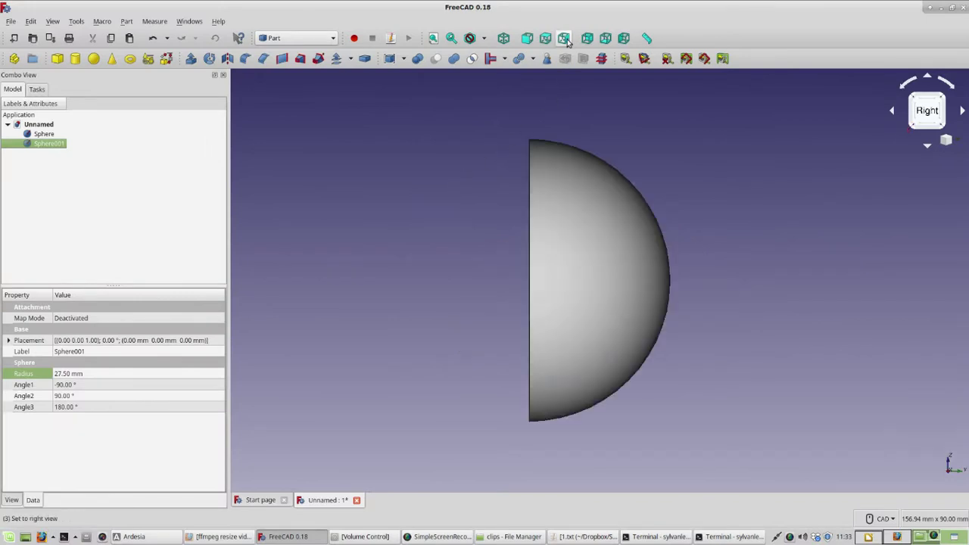
left_click(546, 39)
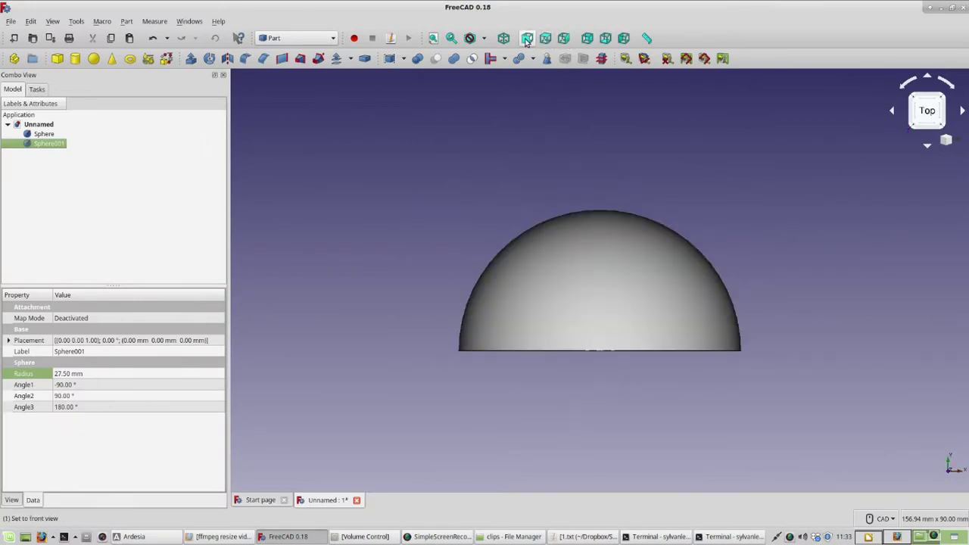
left_click(528, 38)
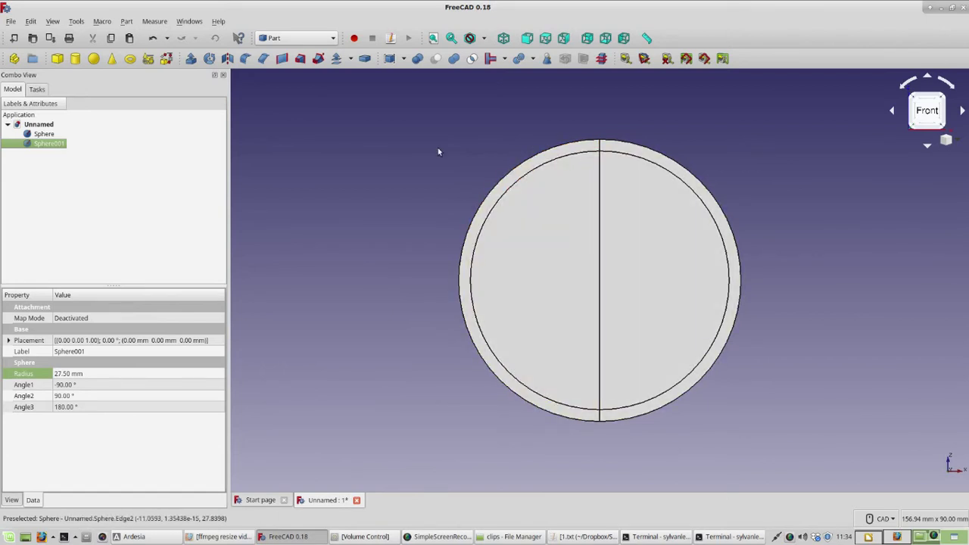
left_click(205, 178)
left_click(47, 135)
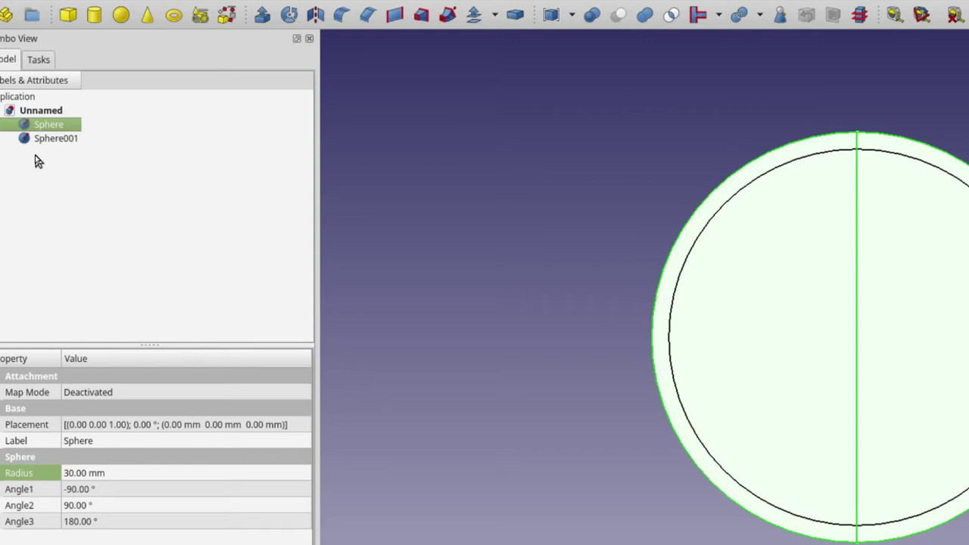
left_click(47, 141, "ctrl")
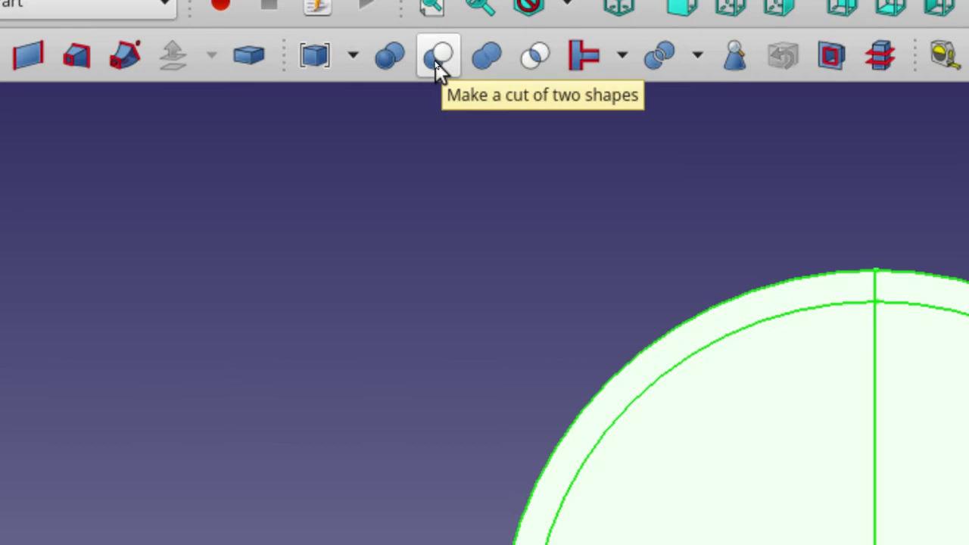
left_click(438, 61)
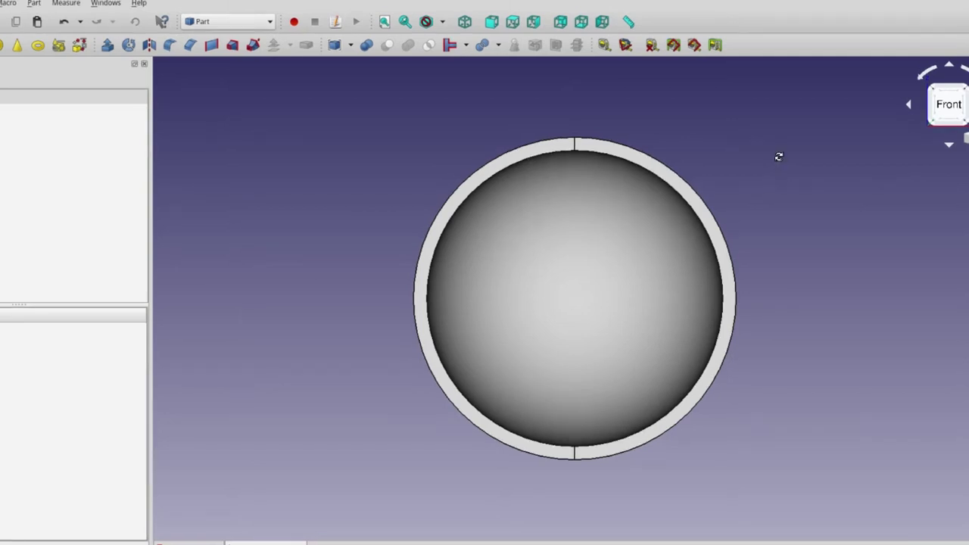
Mirror the hollow hemisphere across the XZ plane, keeping the base point at the origin, and work from the top view.
middle_click_drag(780, 156, 474, 209)
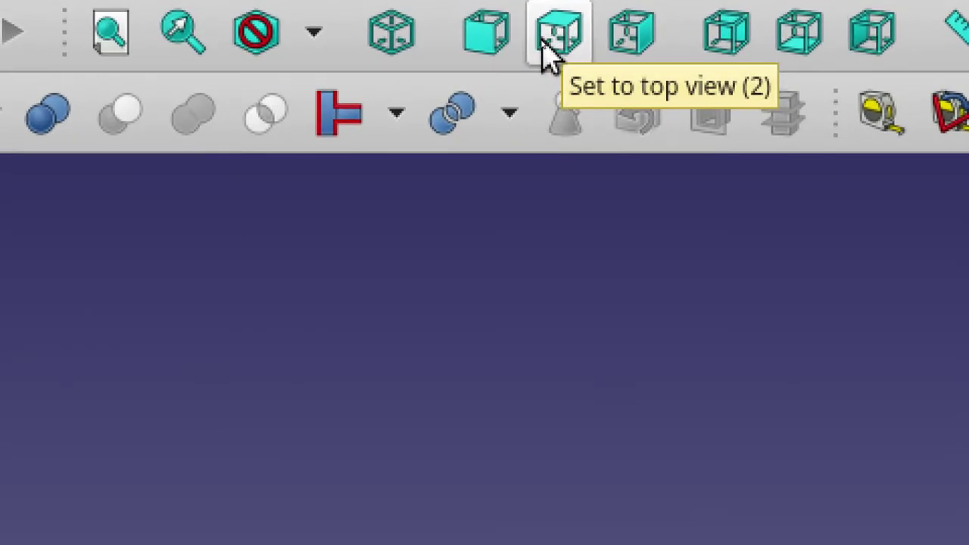
left_click(551, 50)
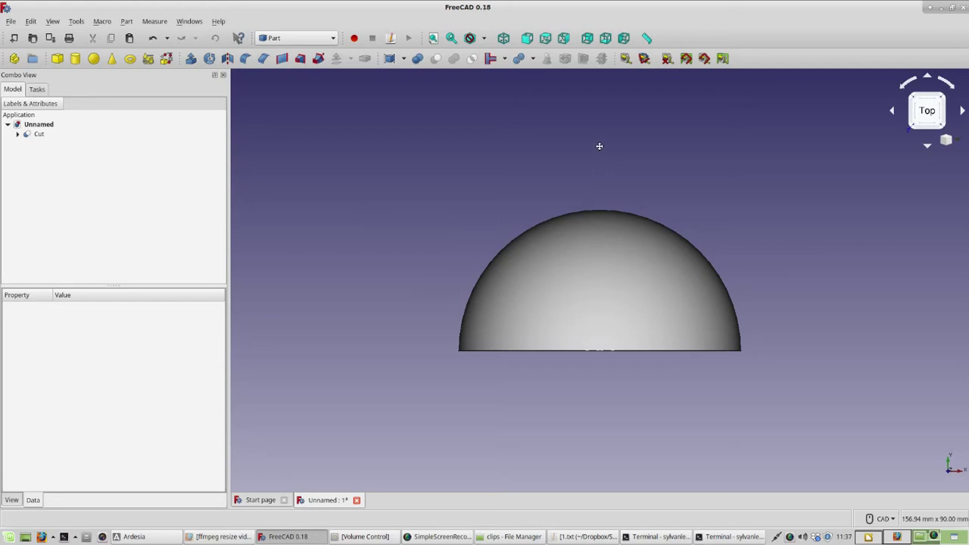
middle_click_drag(599, 147, 601, 276)
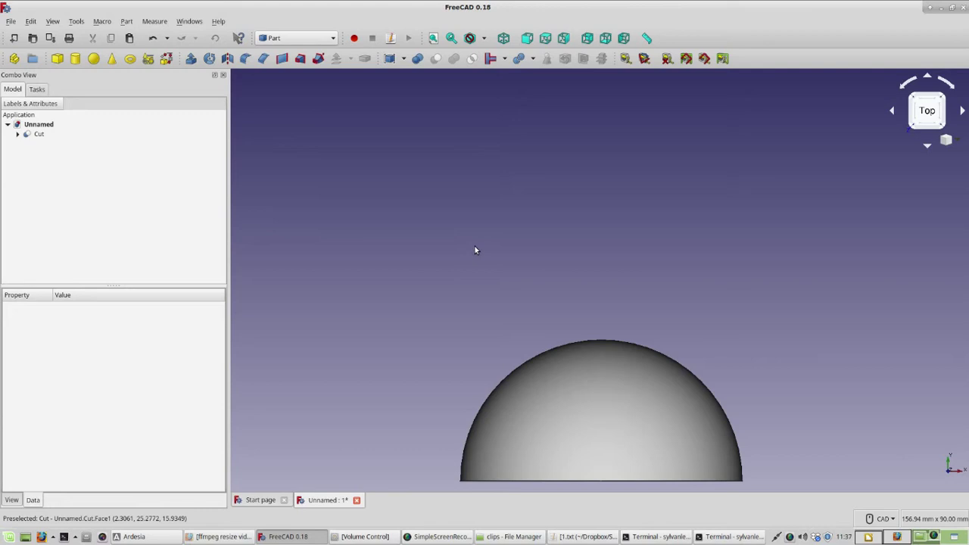
left_click(38, 135)
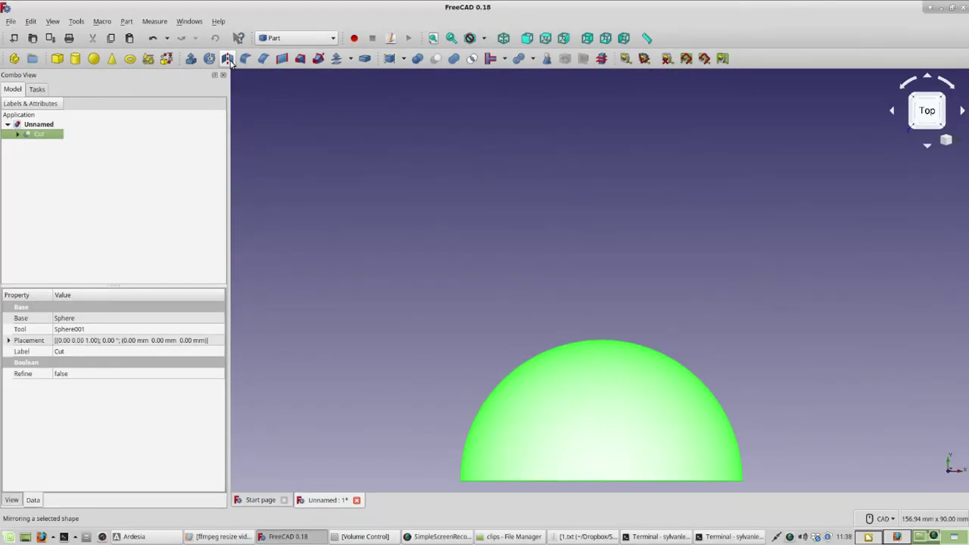
left_click(127, 22)
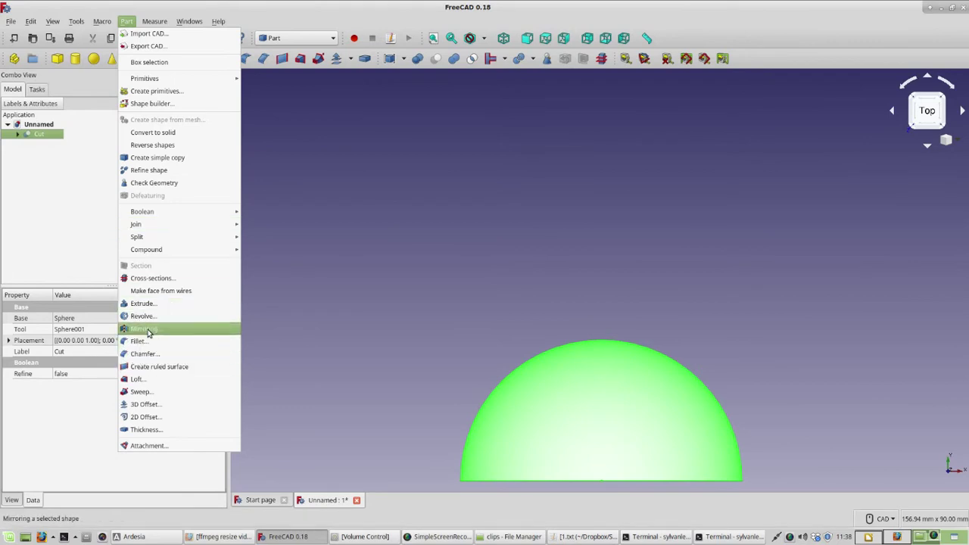
left_click(60, 246)
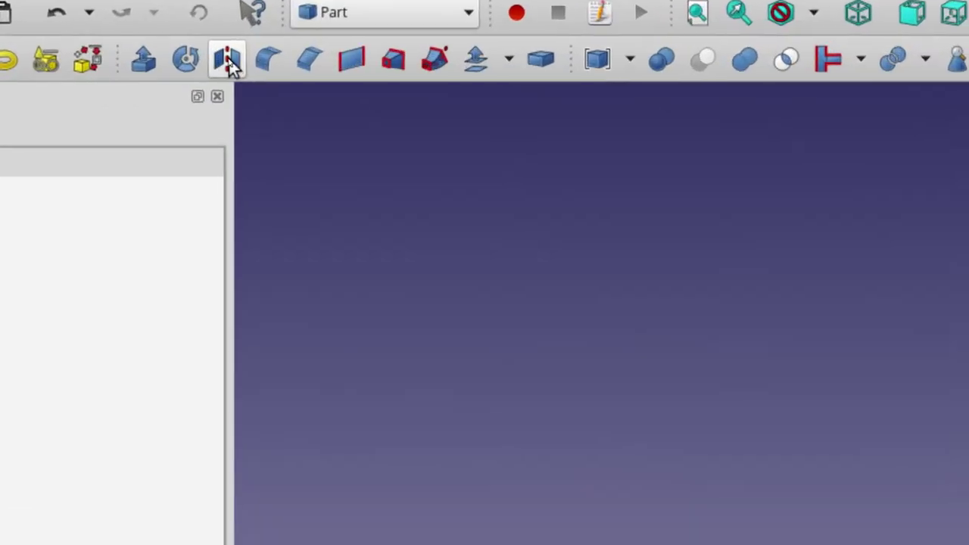
left_click(227, 61)
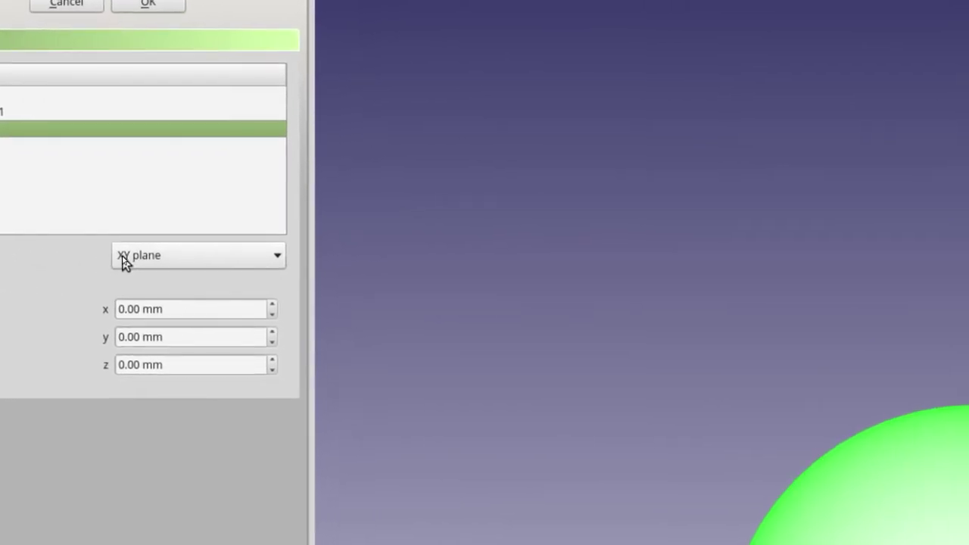
left_click(125, 260)
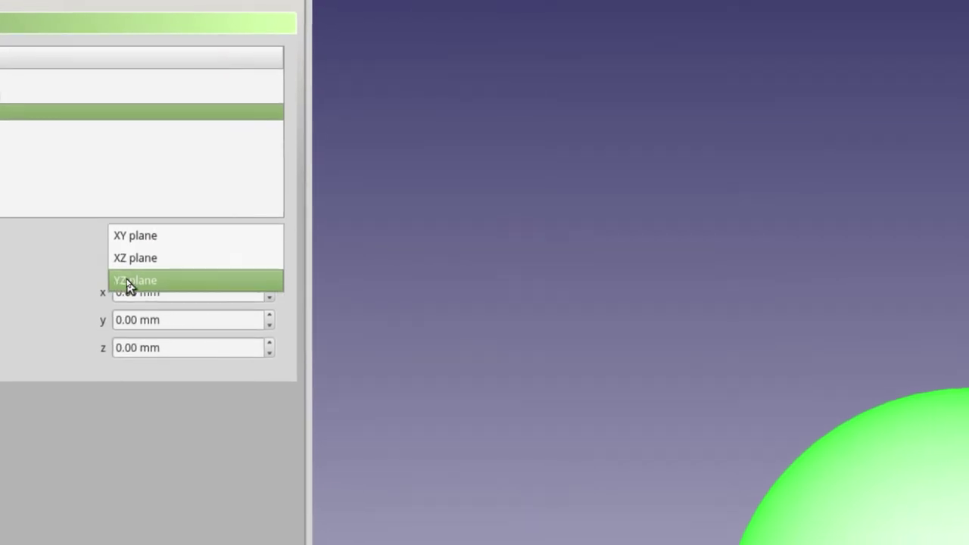
left_click(53, 241)
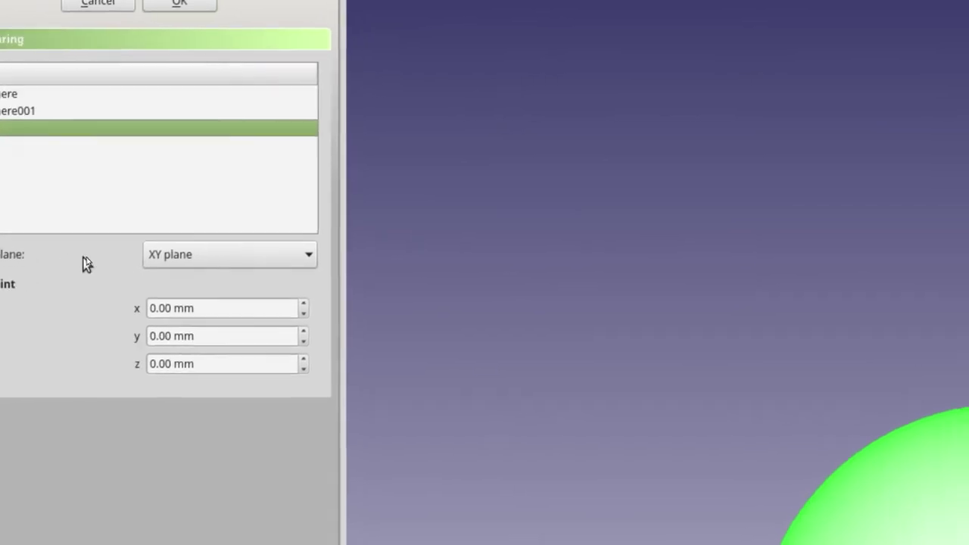
left_click(161, 256)
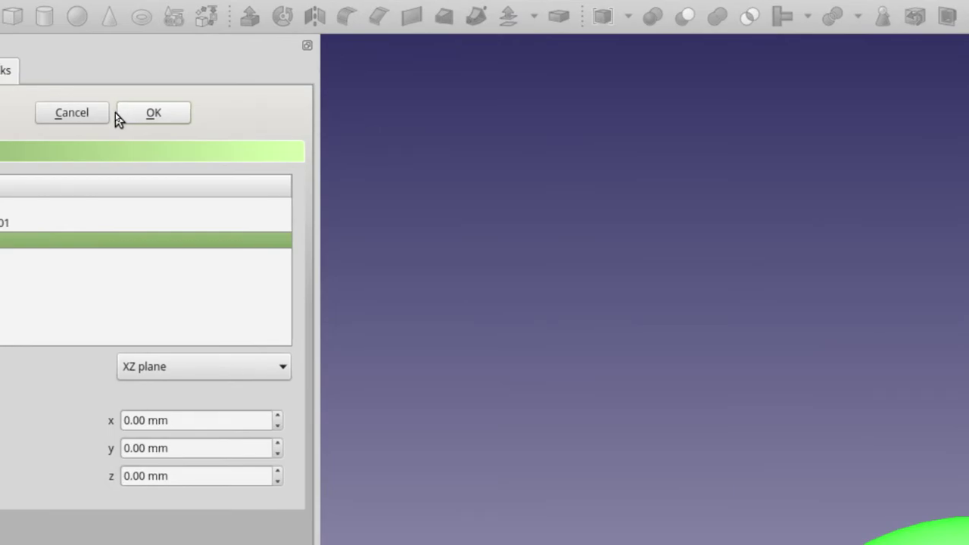
left_click(121, 113)
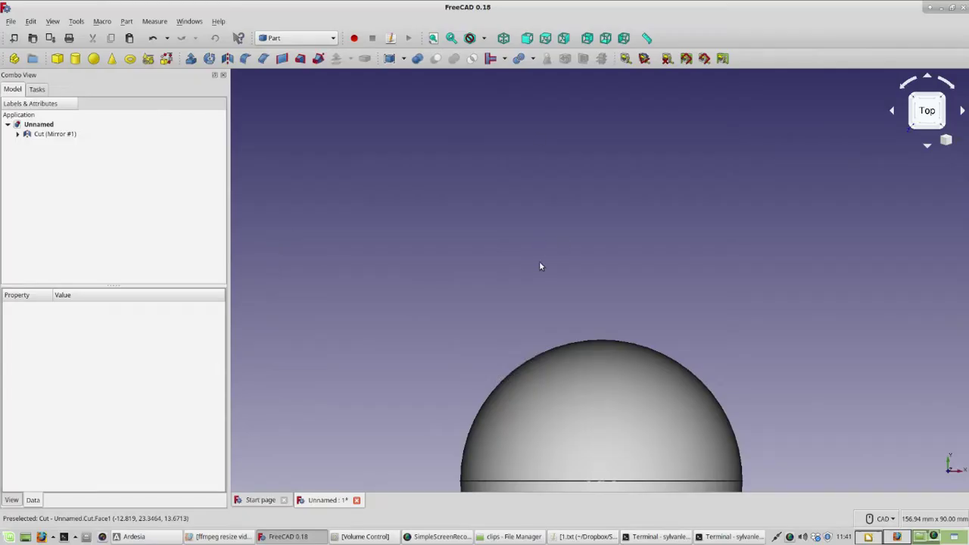
Edit the mirror plane, shift it about 30 mm upward along Y in the top view, and finish editing.
middle_click_drag(541, 267, 534, 130)
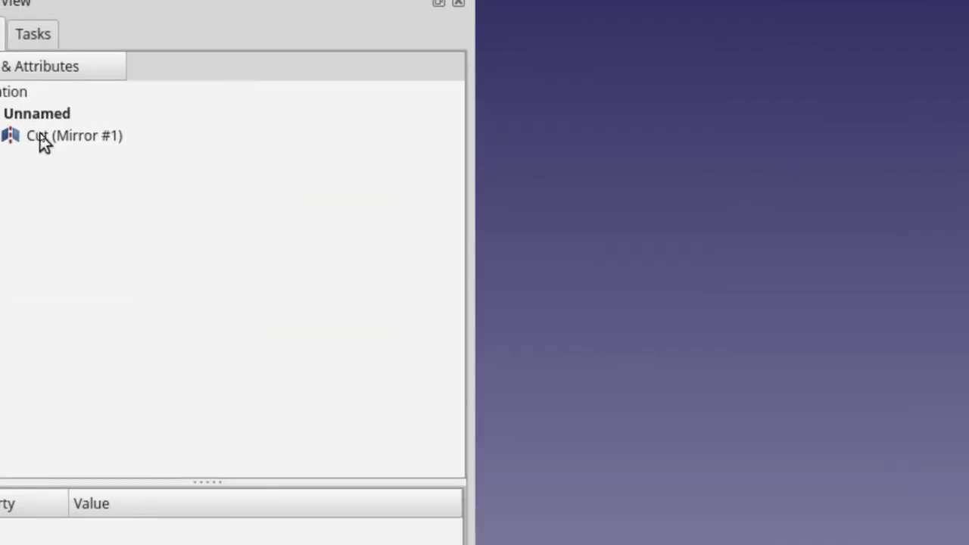
left_click(41, 138)
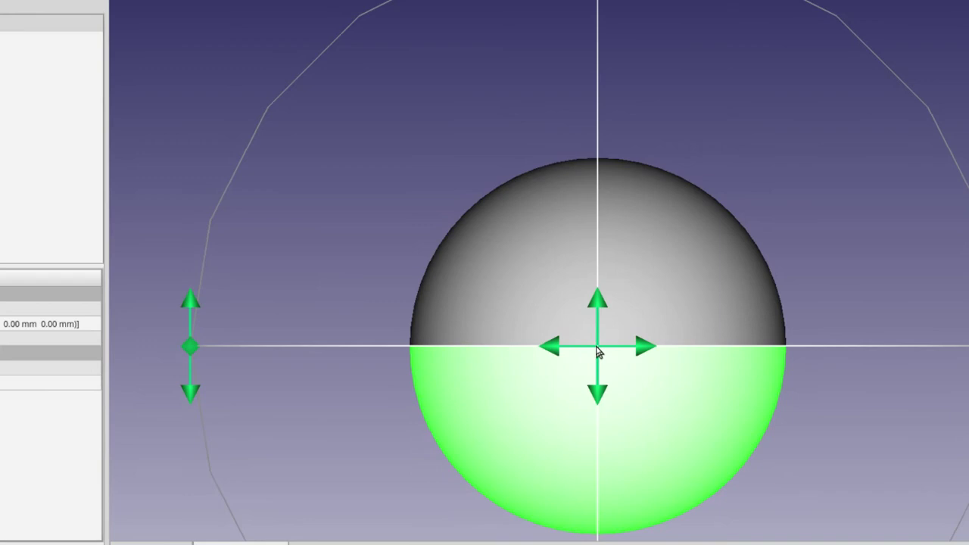
left_click_drag(598, 351, 598, 209)
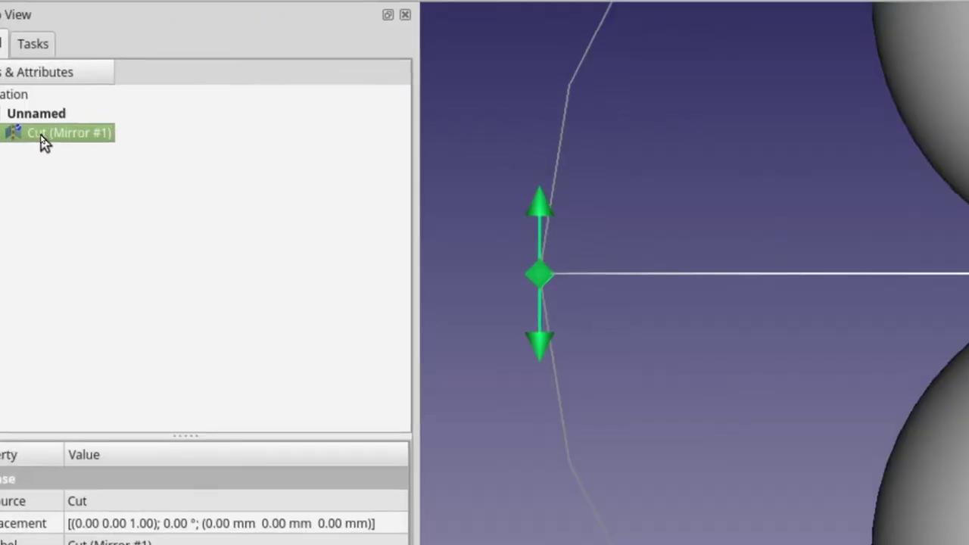
right_click(40, 137)
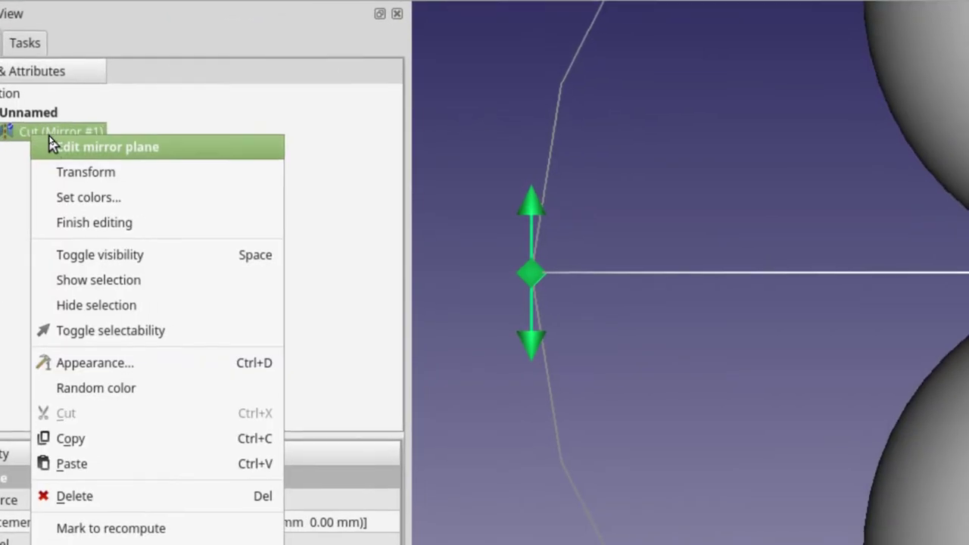
left_click(61, 186)
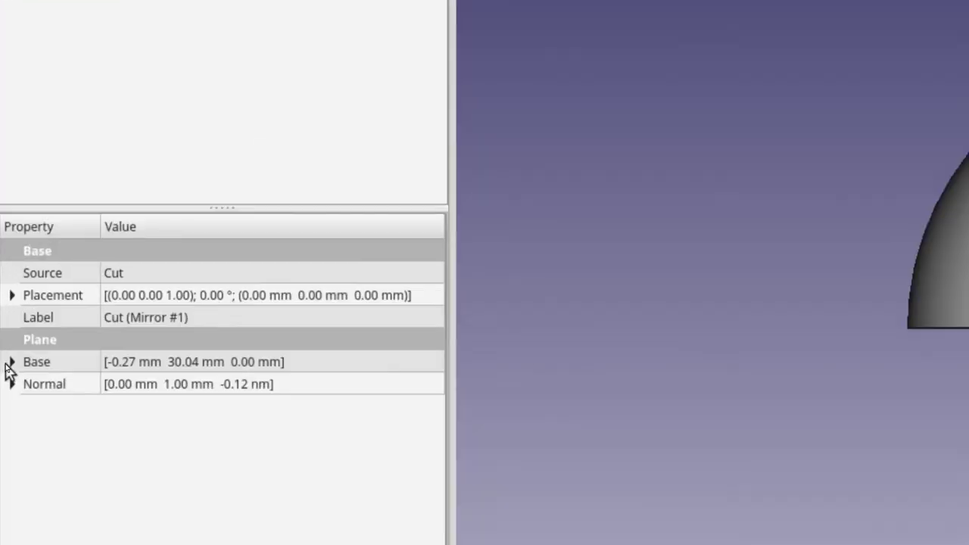
Expand the mirror plane's Base property and set its x coordinate to 0 mm.
left_click(10, 364)
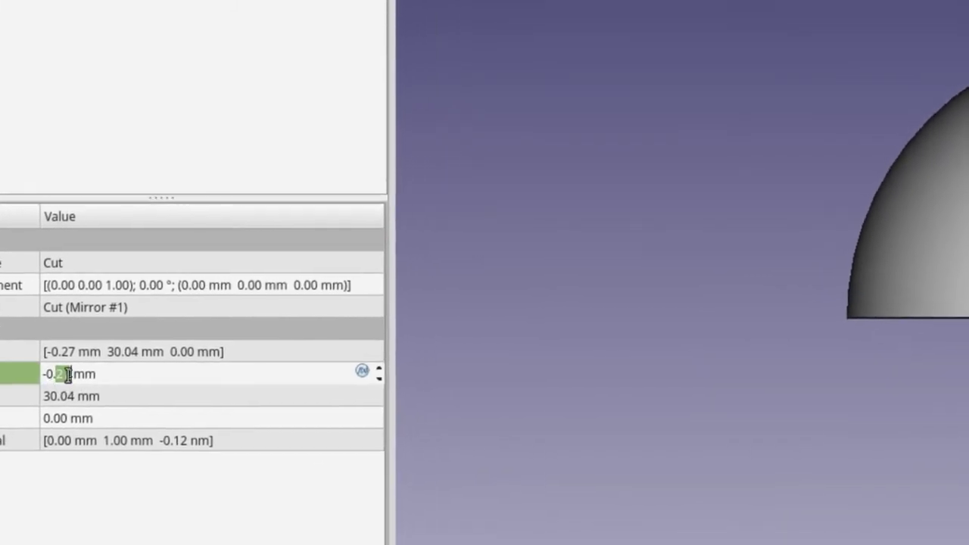
left_click(62, 375)
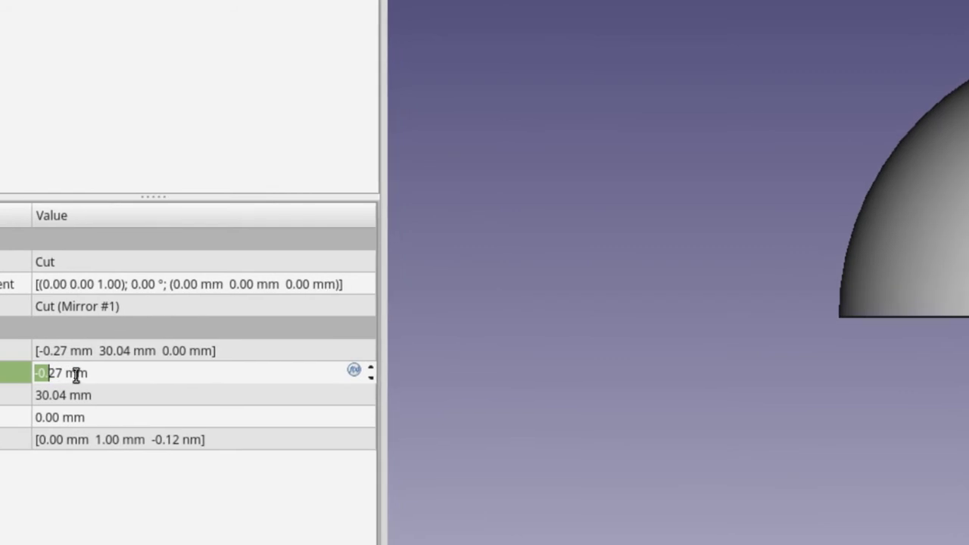
left_click_drag(106, 374, 23, 377)
type("0")
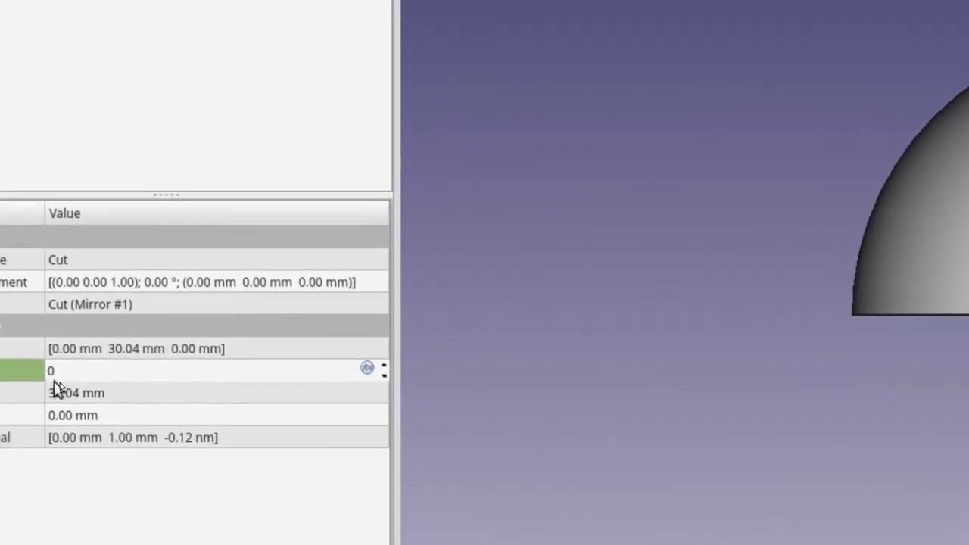
Set the y coordinate of the mirror plane's base to 33 mm to separate the two hemispheres.
left_click(85, 392)
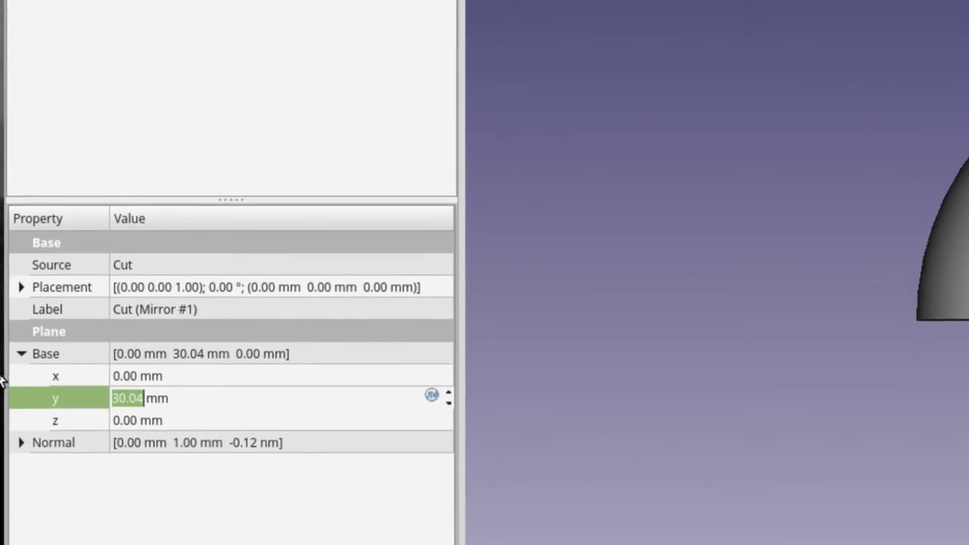
key("Return")
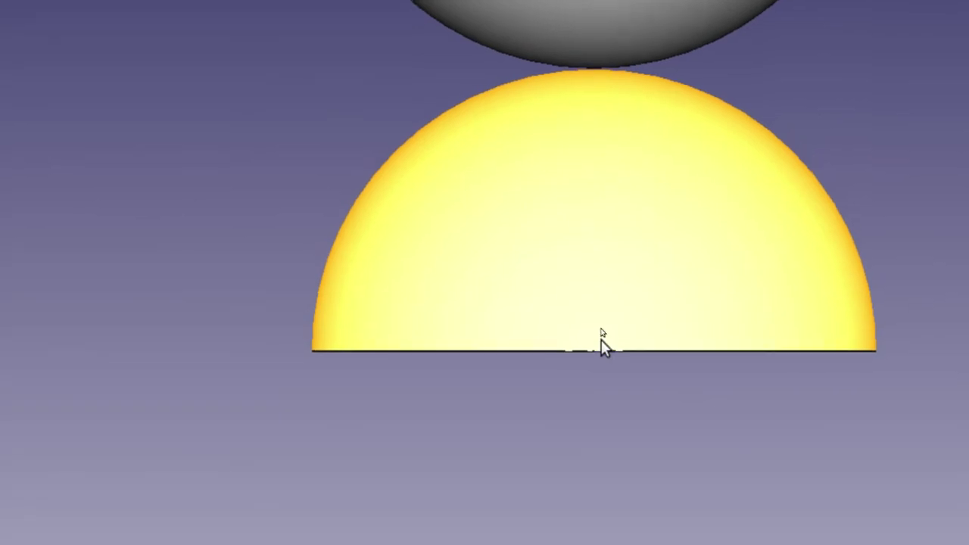
middle_click_drag(601, 342, 591, 129)
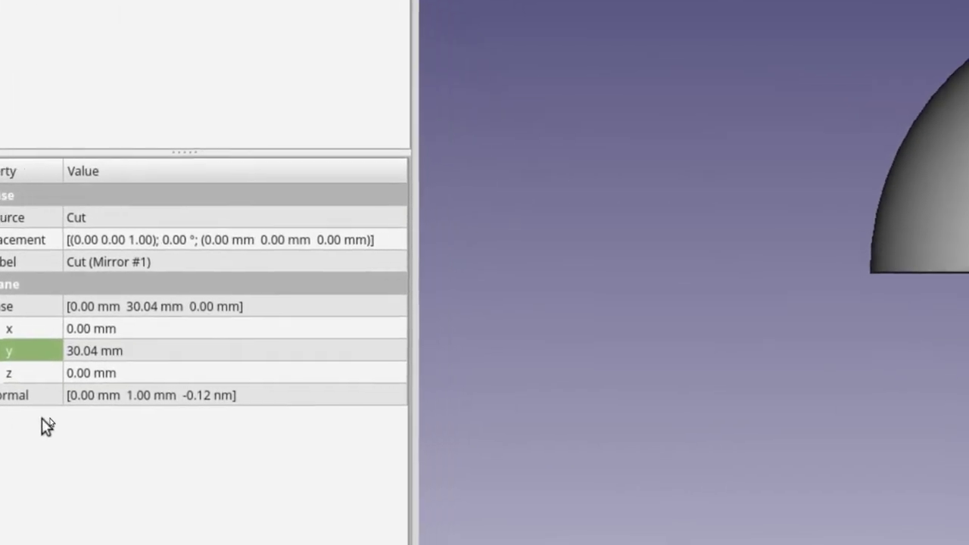
left_click(81, 350)
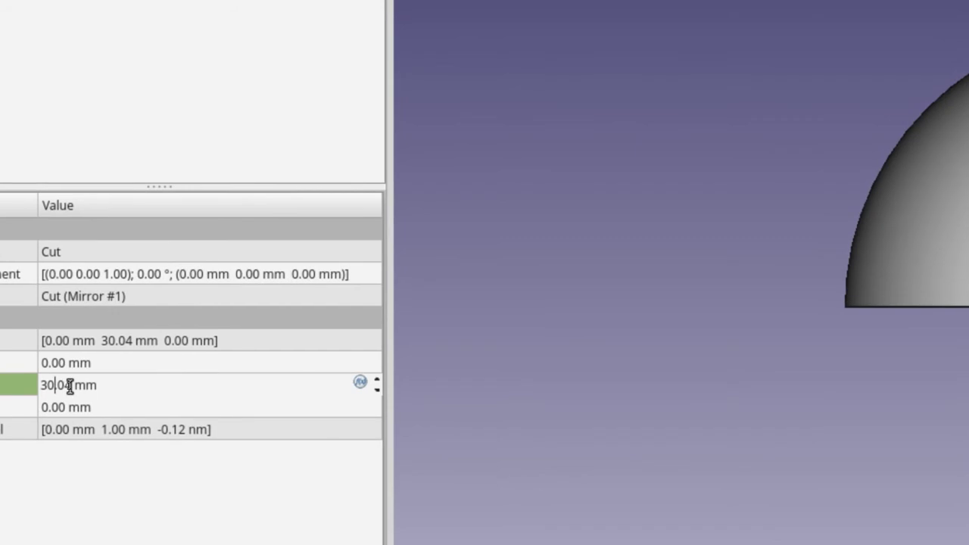
double_click(66, 385)
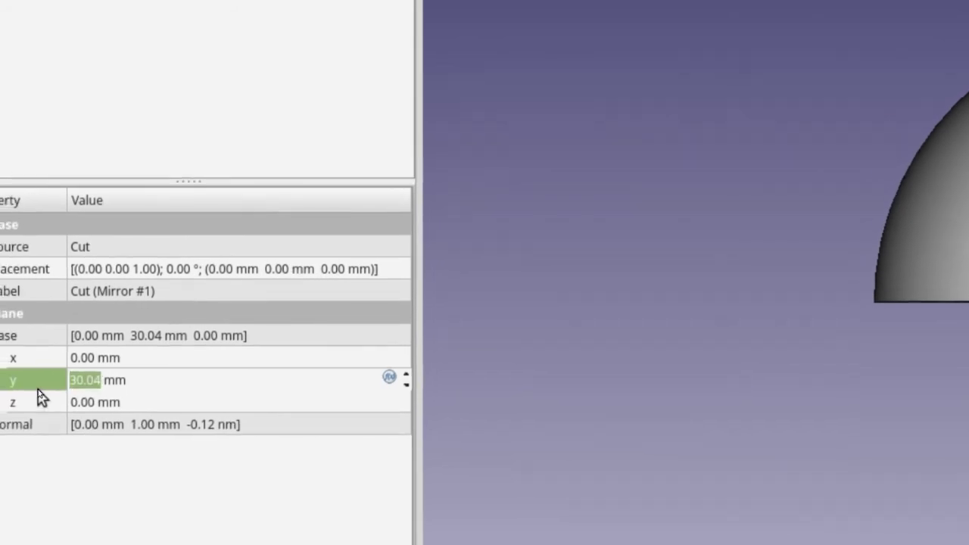
type("33")
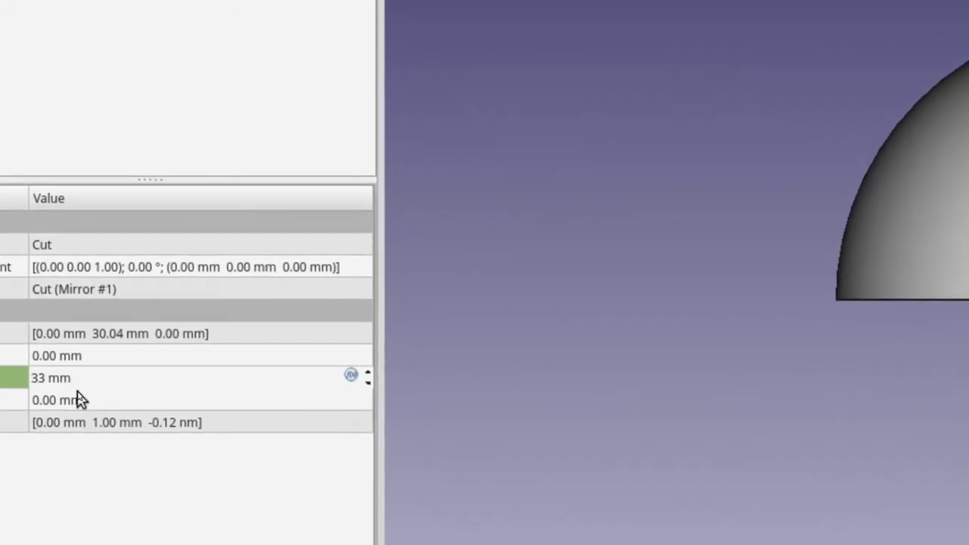
double_click(113, 402)
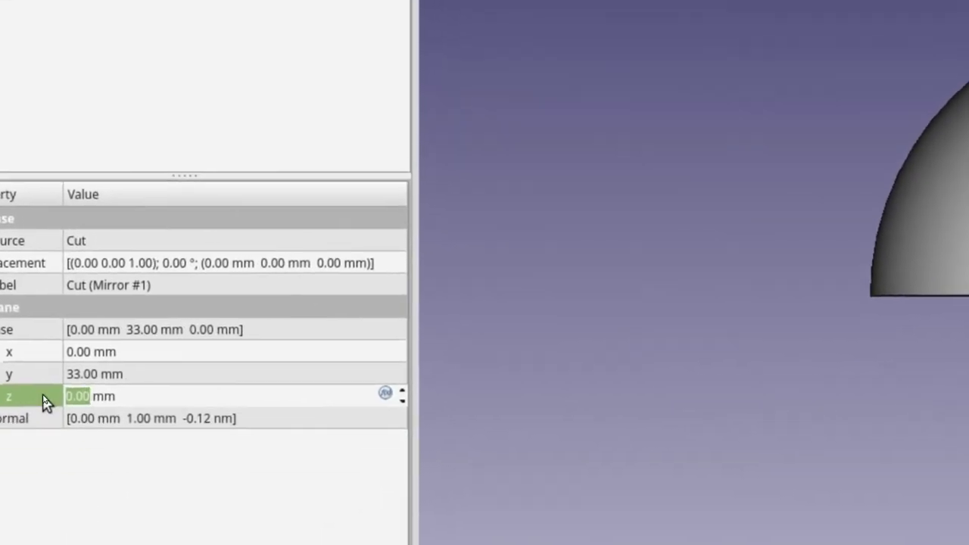
double_click(90, 403)
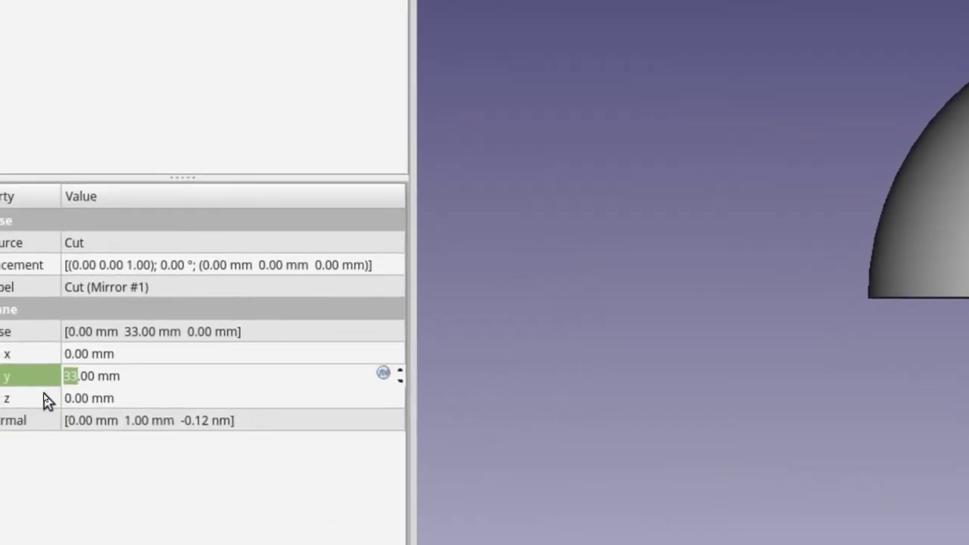
key("Return")
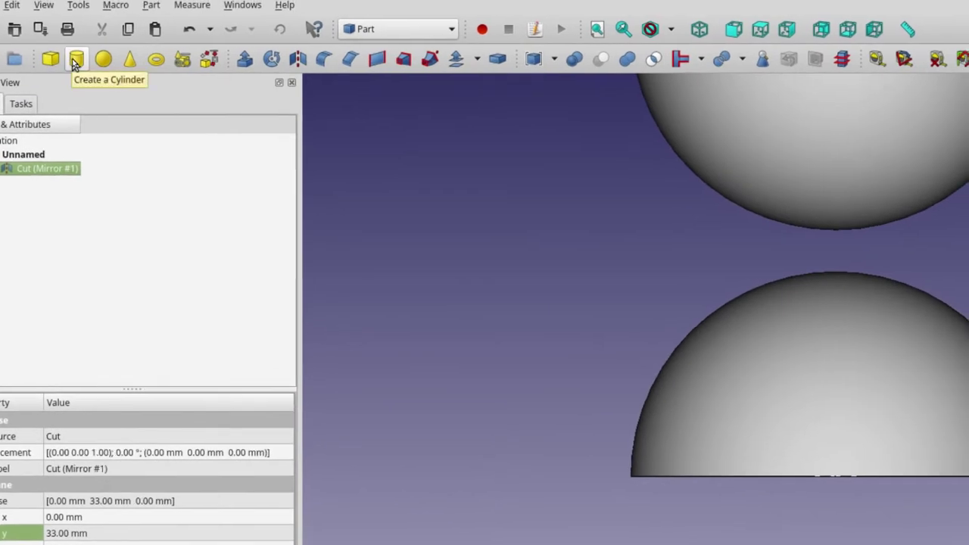
Create a cylinder and set its radius to 4 mm.
left_click(77, 59)
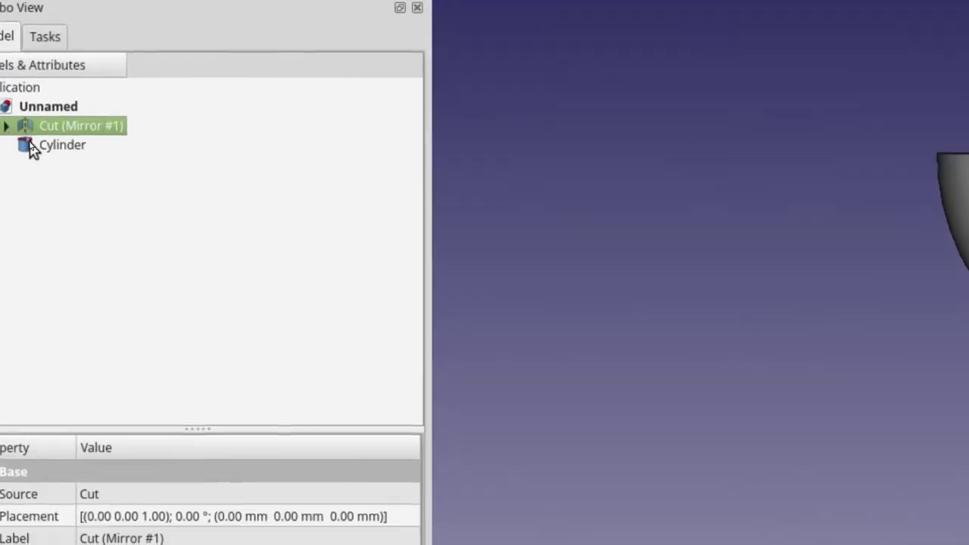
left_click(31, 148)
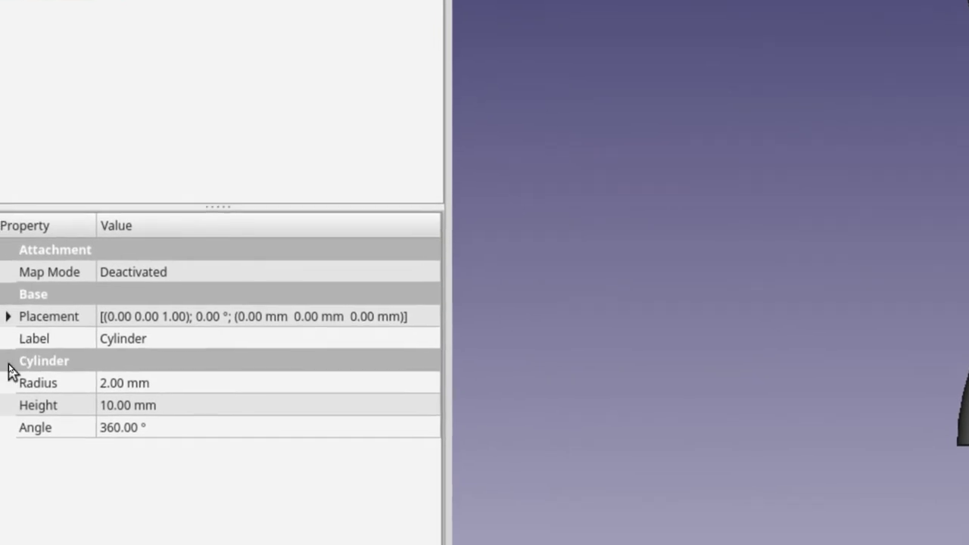
left_click(105, 383)
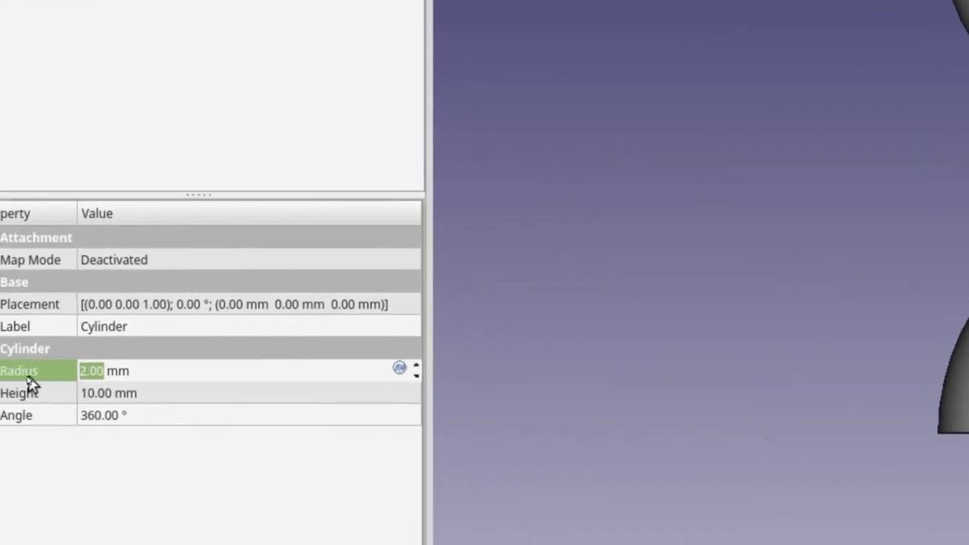
type("4")
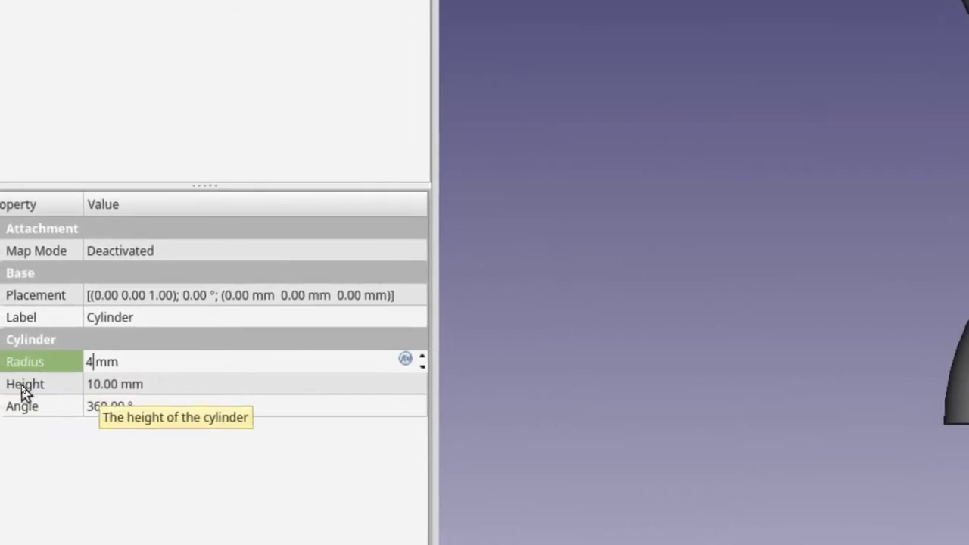
key("Return")
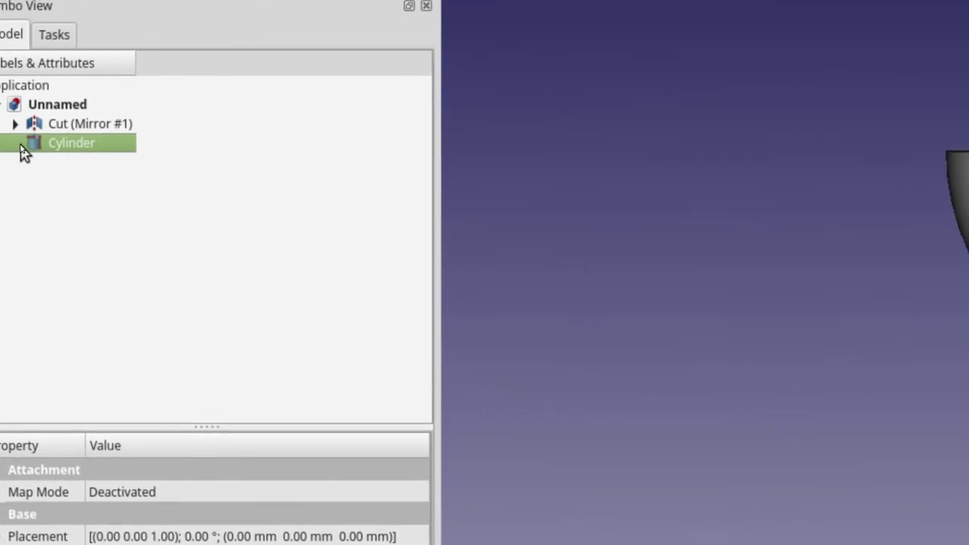
Start transforming the cylinder and, in the right view, rotate it 90° about X so its axis runs along Y toward the mirrored hemisphere.
right_click(39, 146)
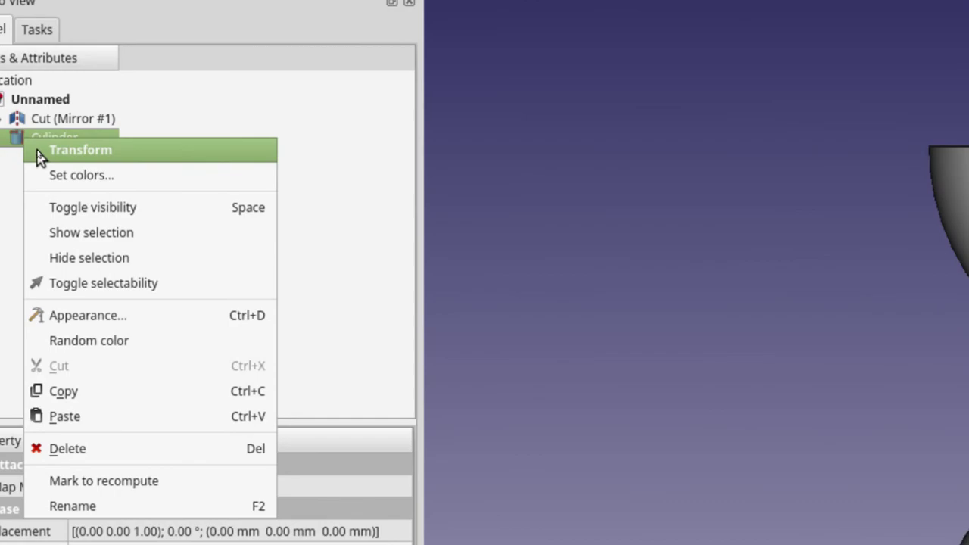
left_click(39, 154)
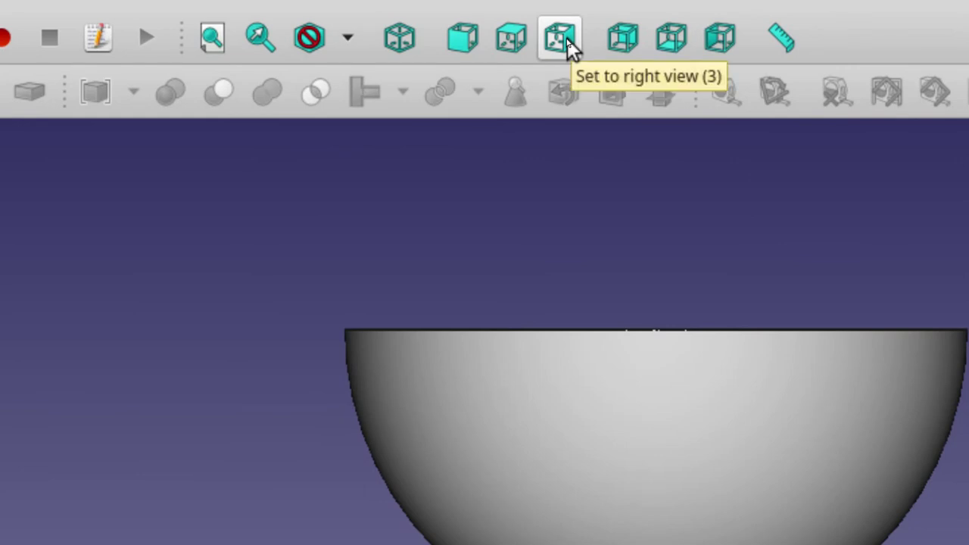
left_click(562, 40)
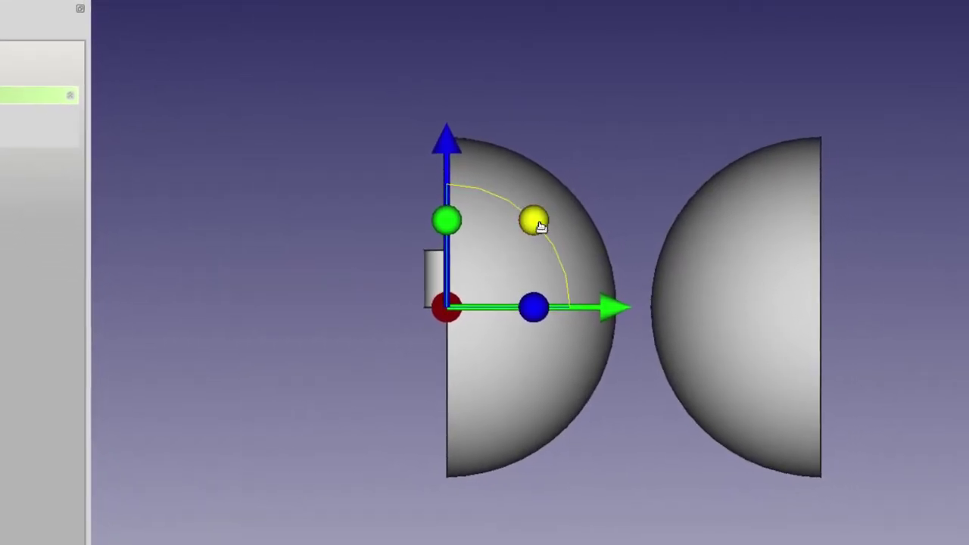
left_click_drag(541, 225, 521, 336)
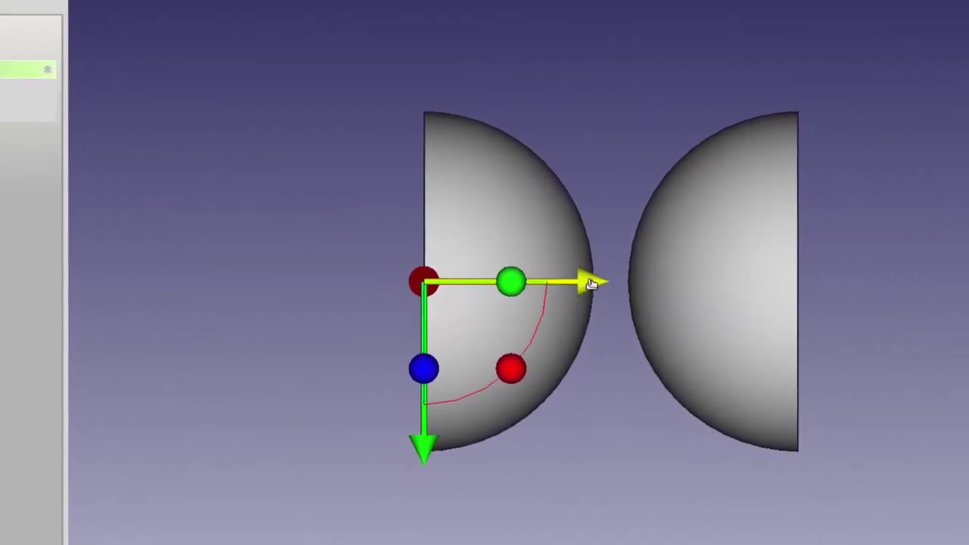
Move the cylinder along its own axis until it bridges the gap between the two hemispheres, and check the fit from several angles.
left_click_drag(591, 284, 698, 295)
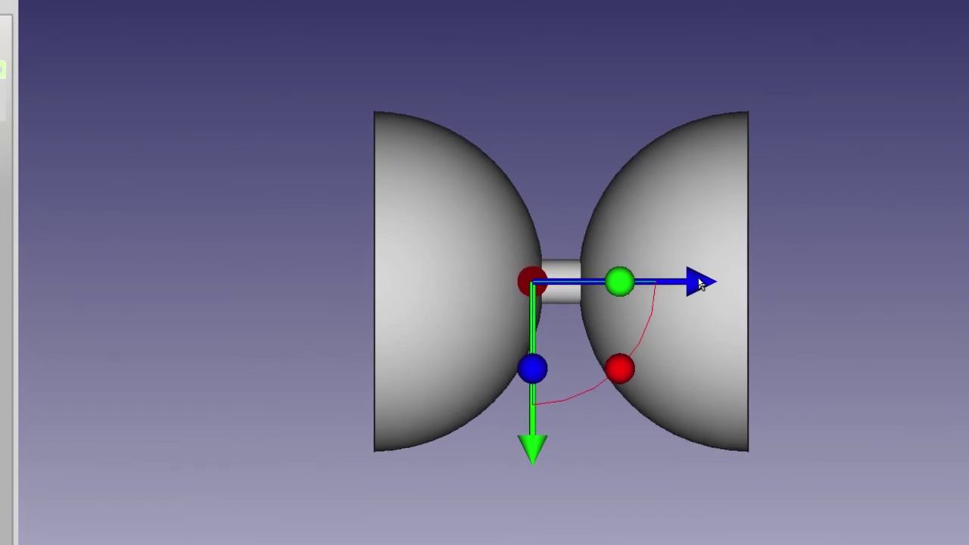
middle_click_drag(701, 282, 584, 161)
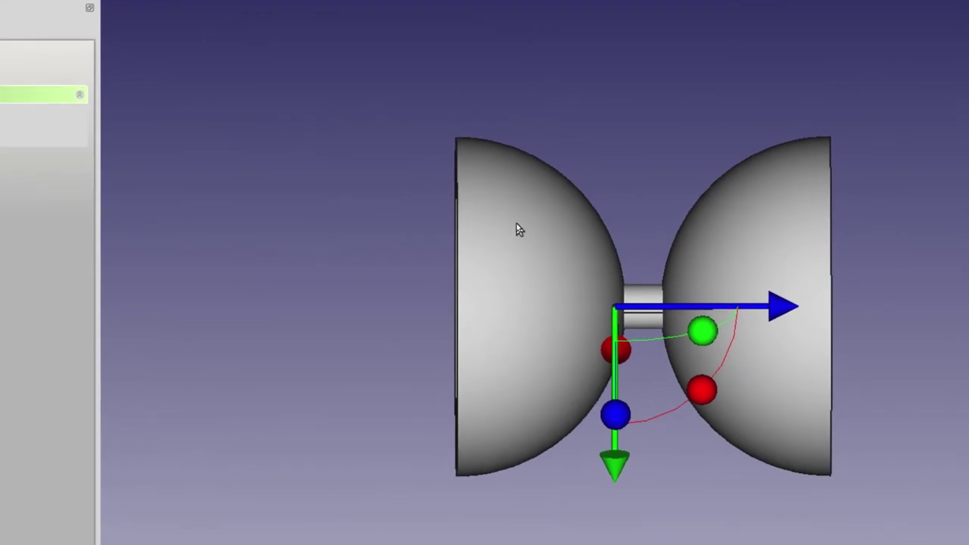
middle_click_drag(565, 228, 773, 256)
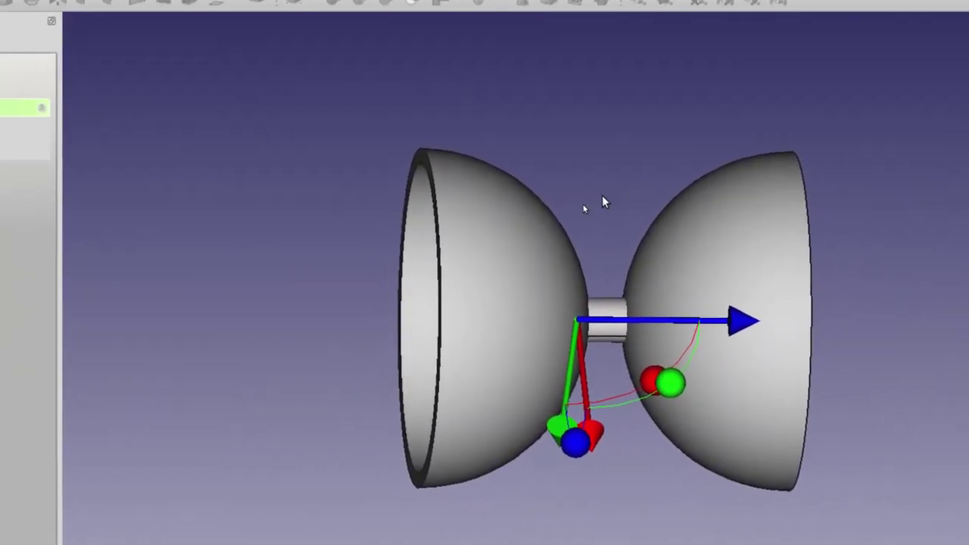
middle_click_drag(604, 201, 570, 221)
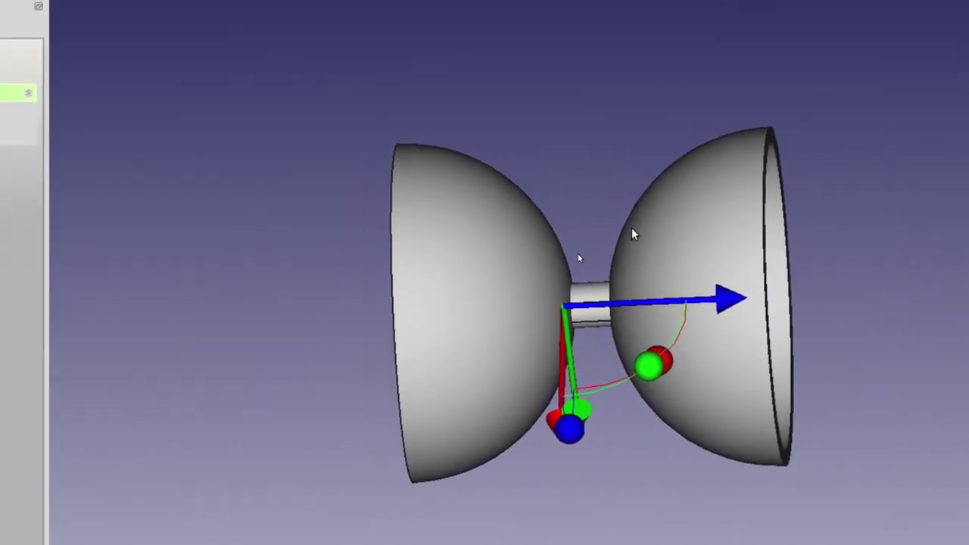